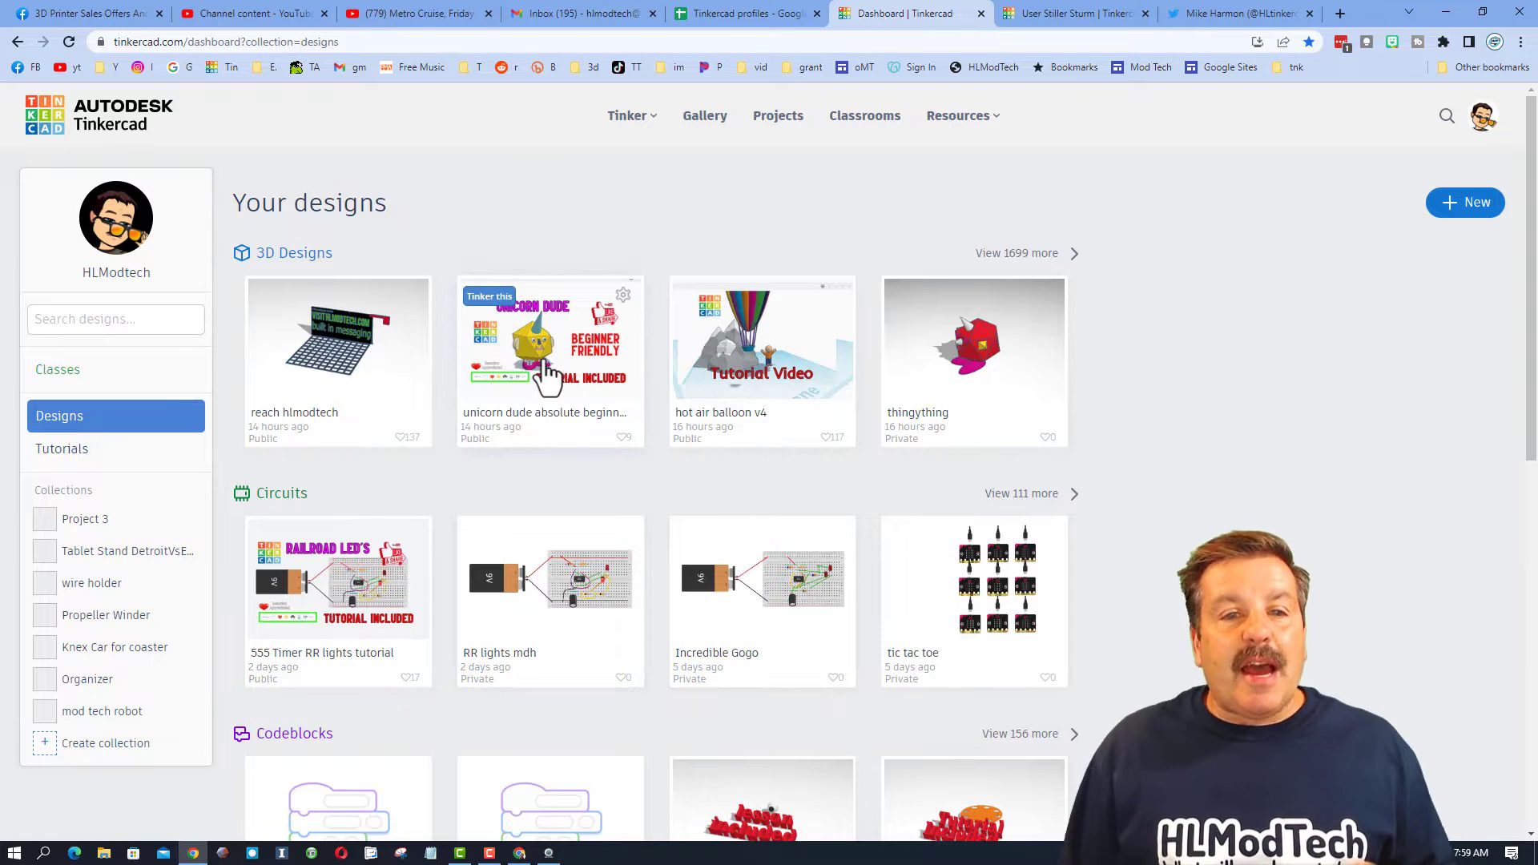
Open the "unicorn dude absolute beginner tutorial" design in the 3D editor.
click(541, 355)
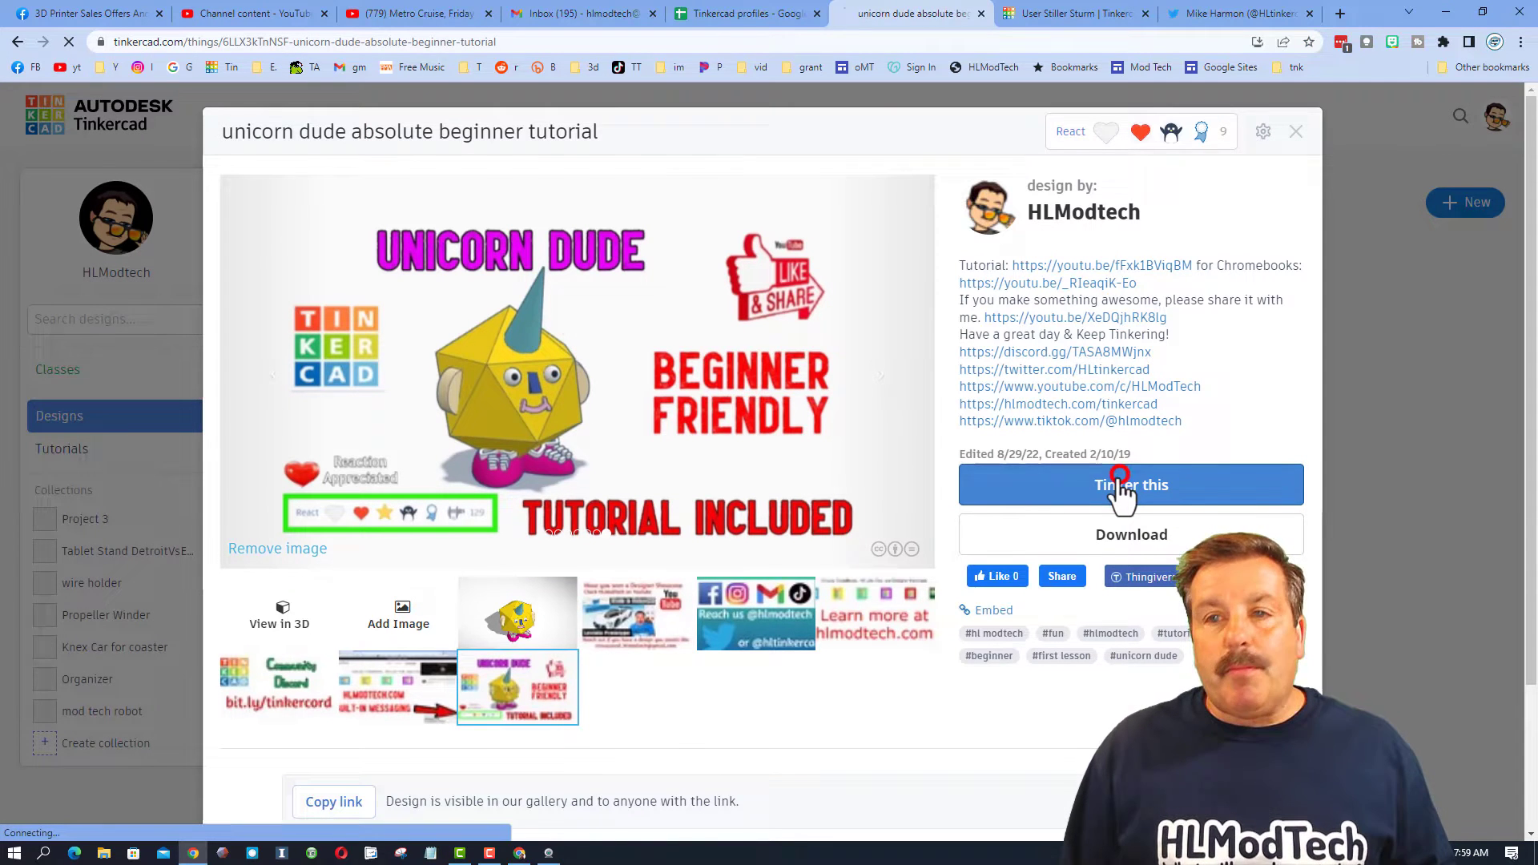
click(1115, 483)
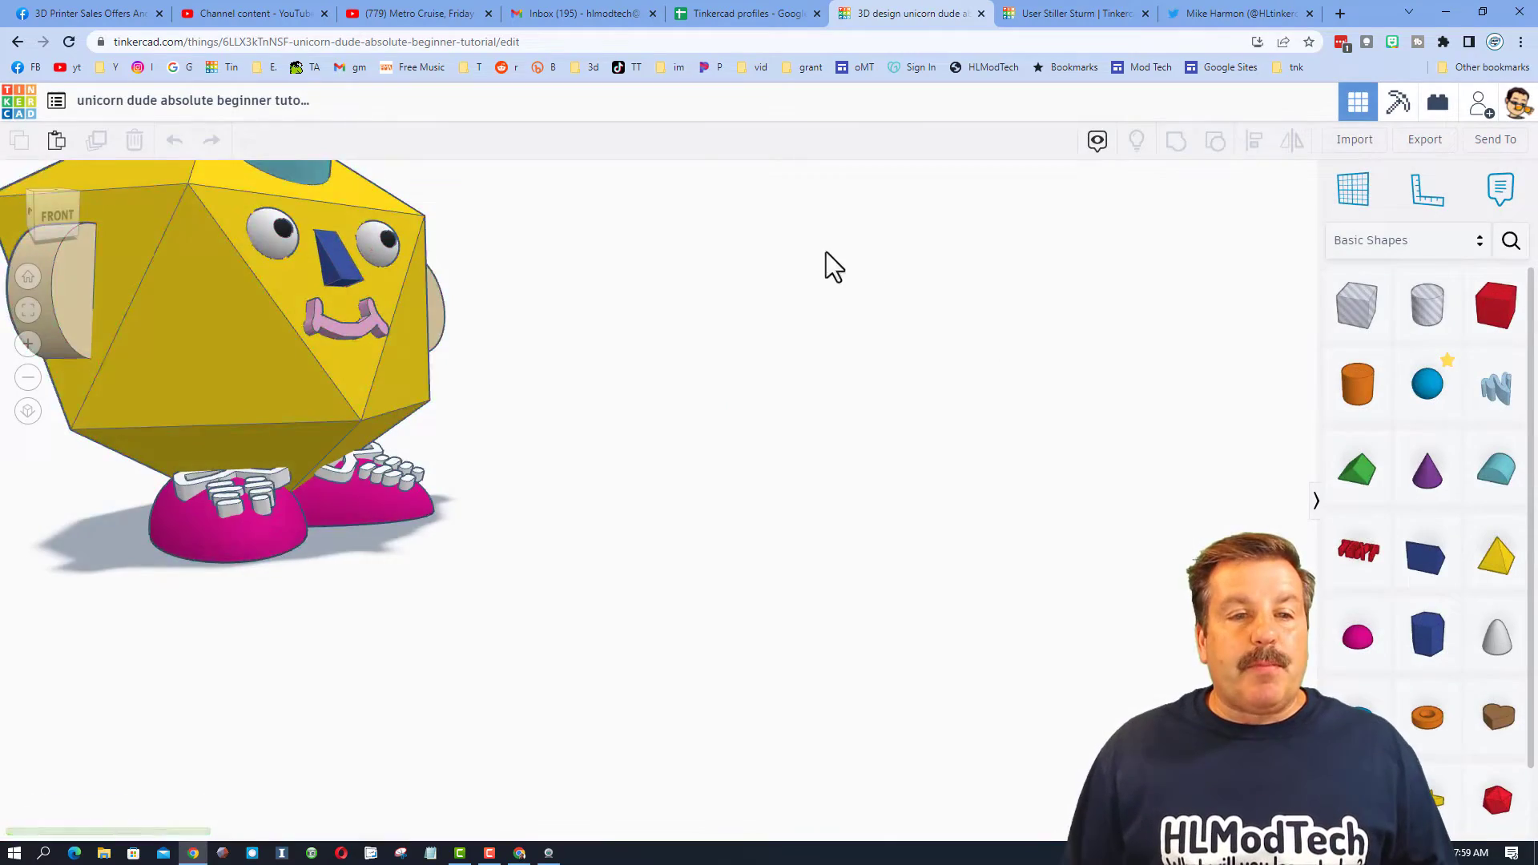
click(700, 352)
click(852, 558)
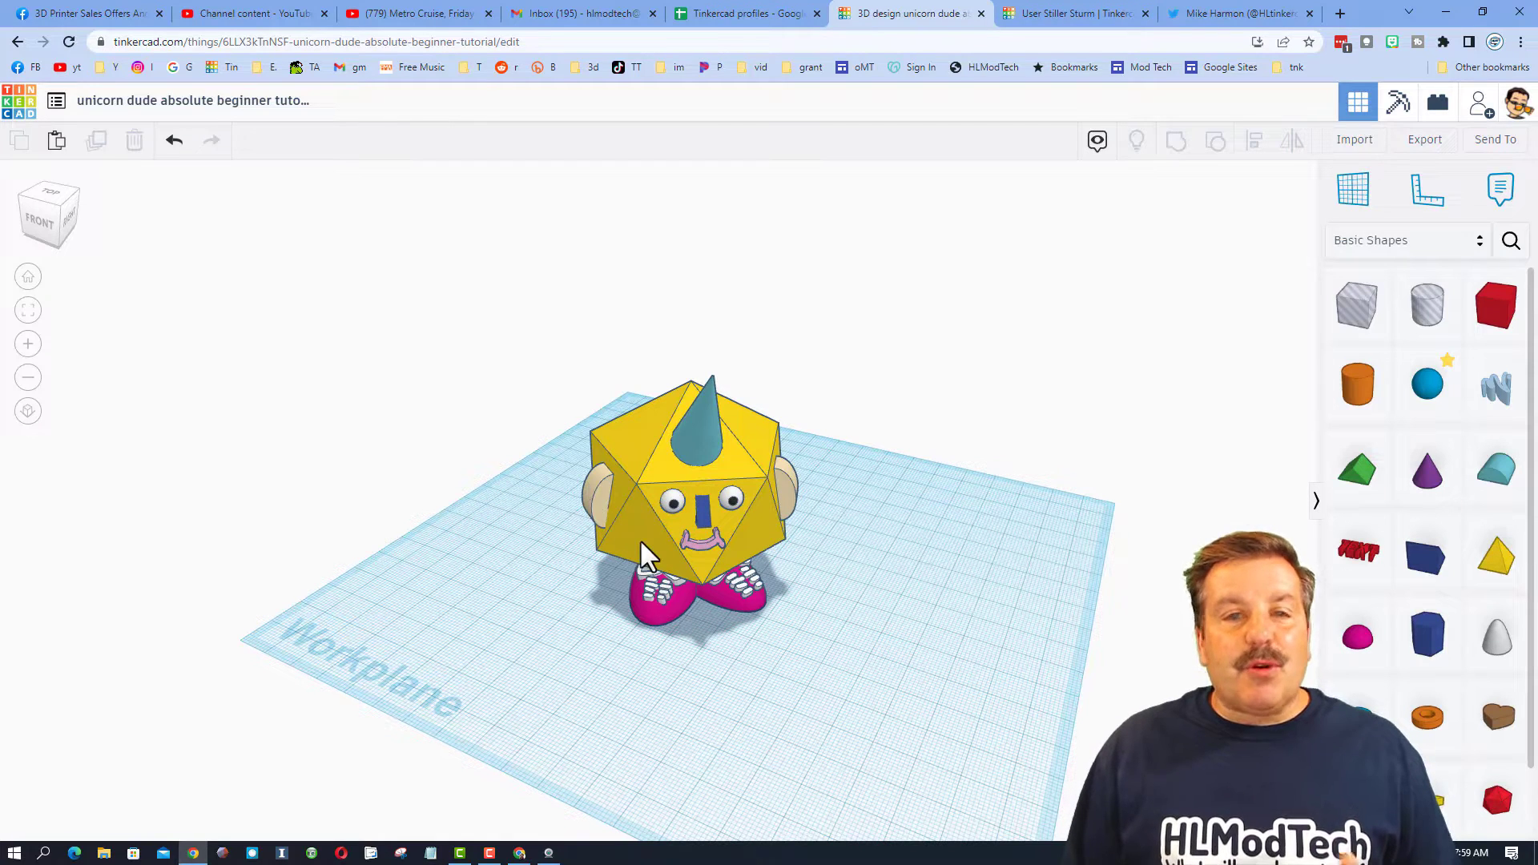
Place a workplane on a face of the unicorn's yellow head, then return it to the base grid.
click(1353, 193)
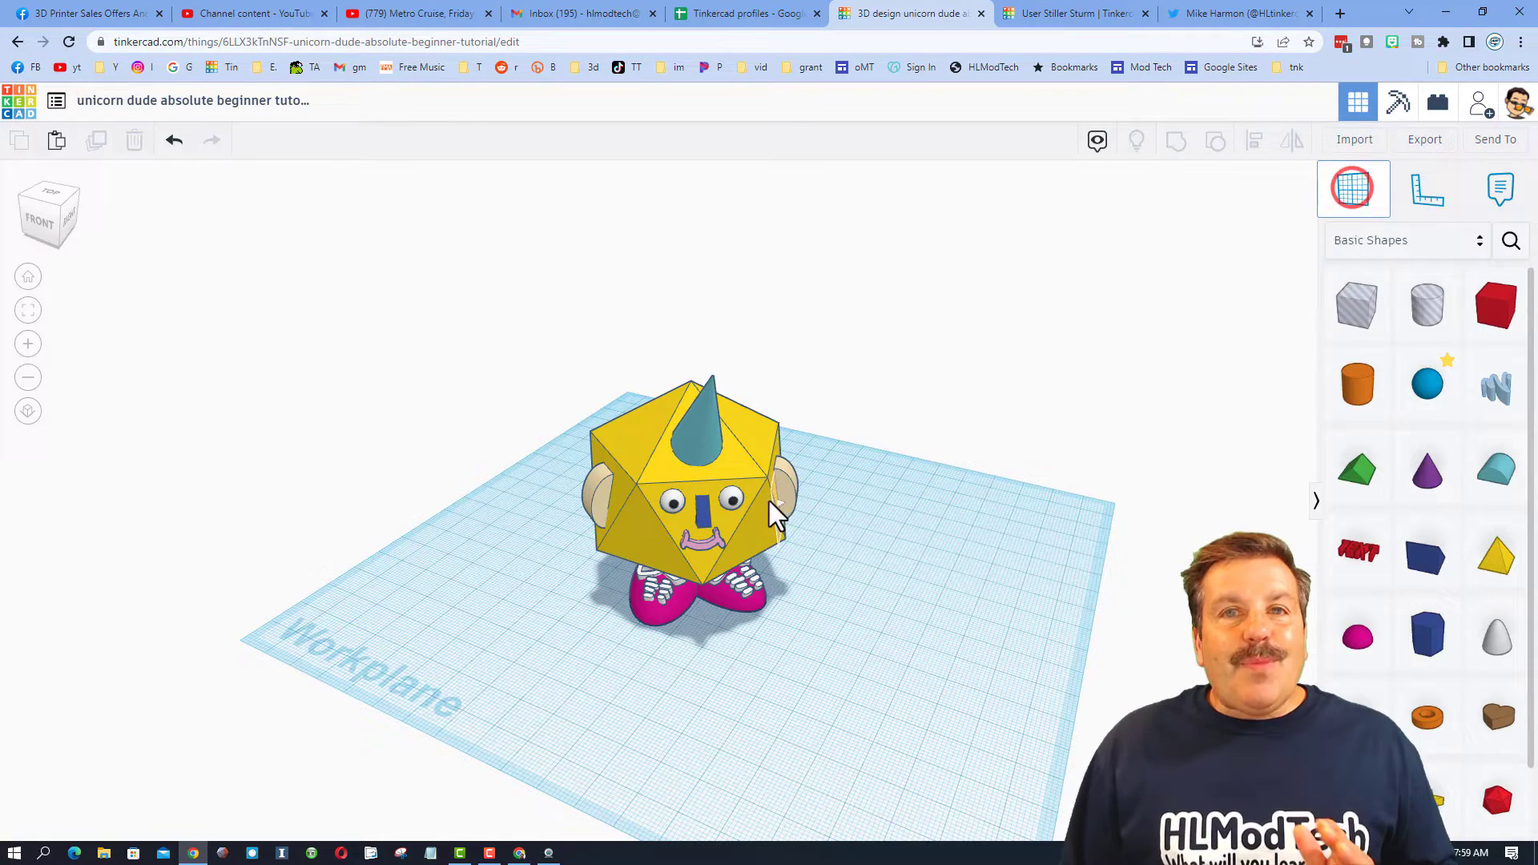
click(721, 465)
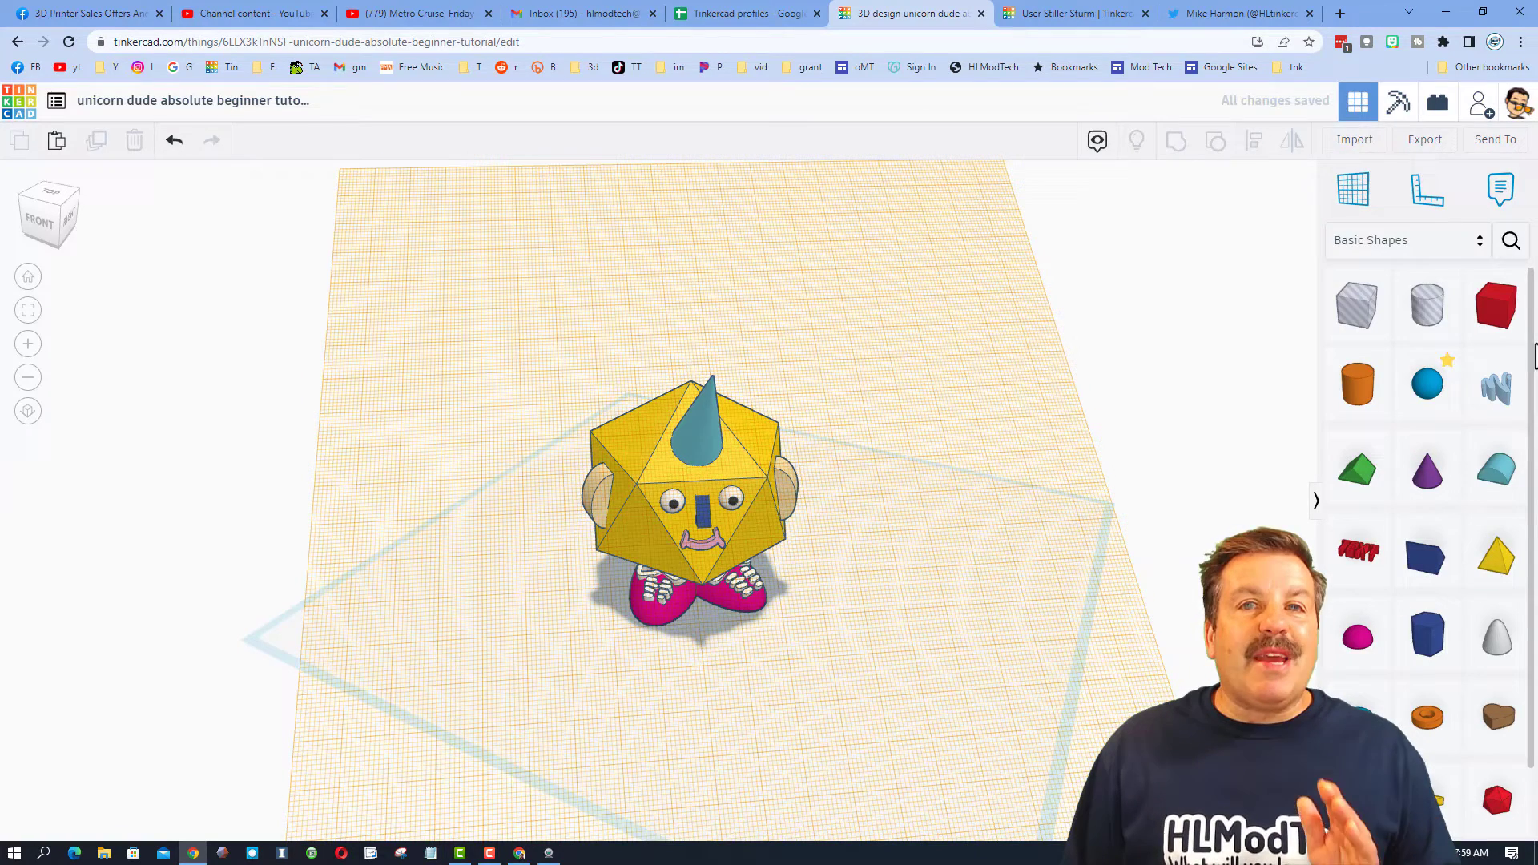
key(w)
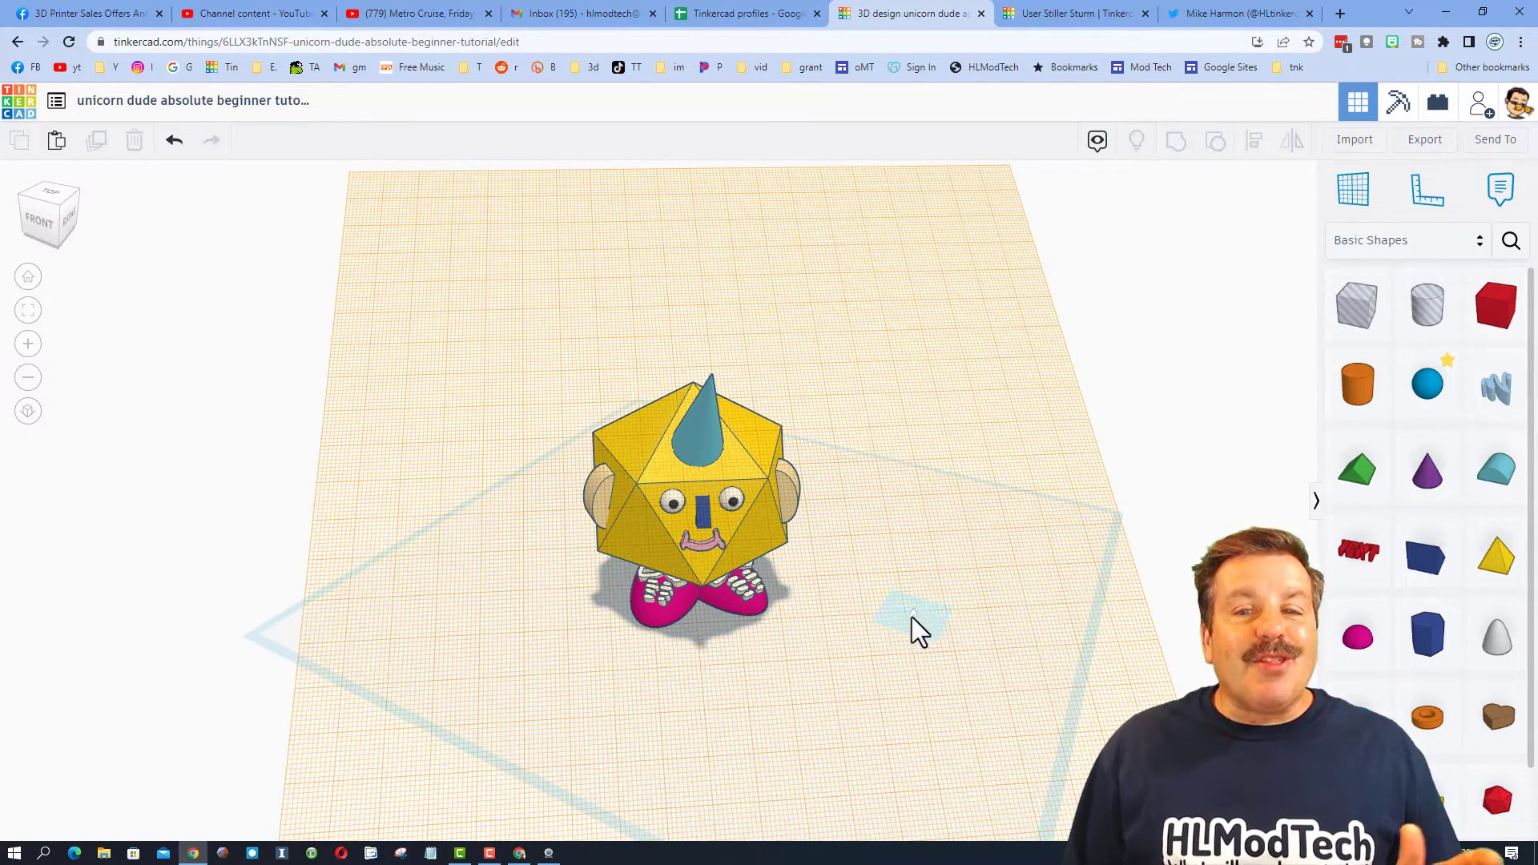
click(900, 613)
right_drag(870, 614, 910, 601)
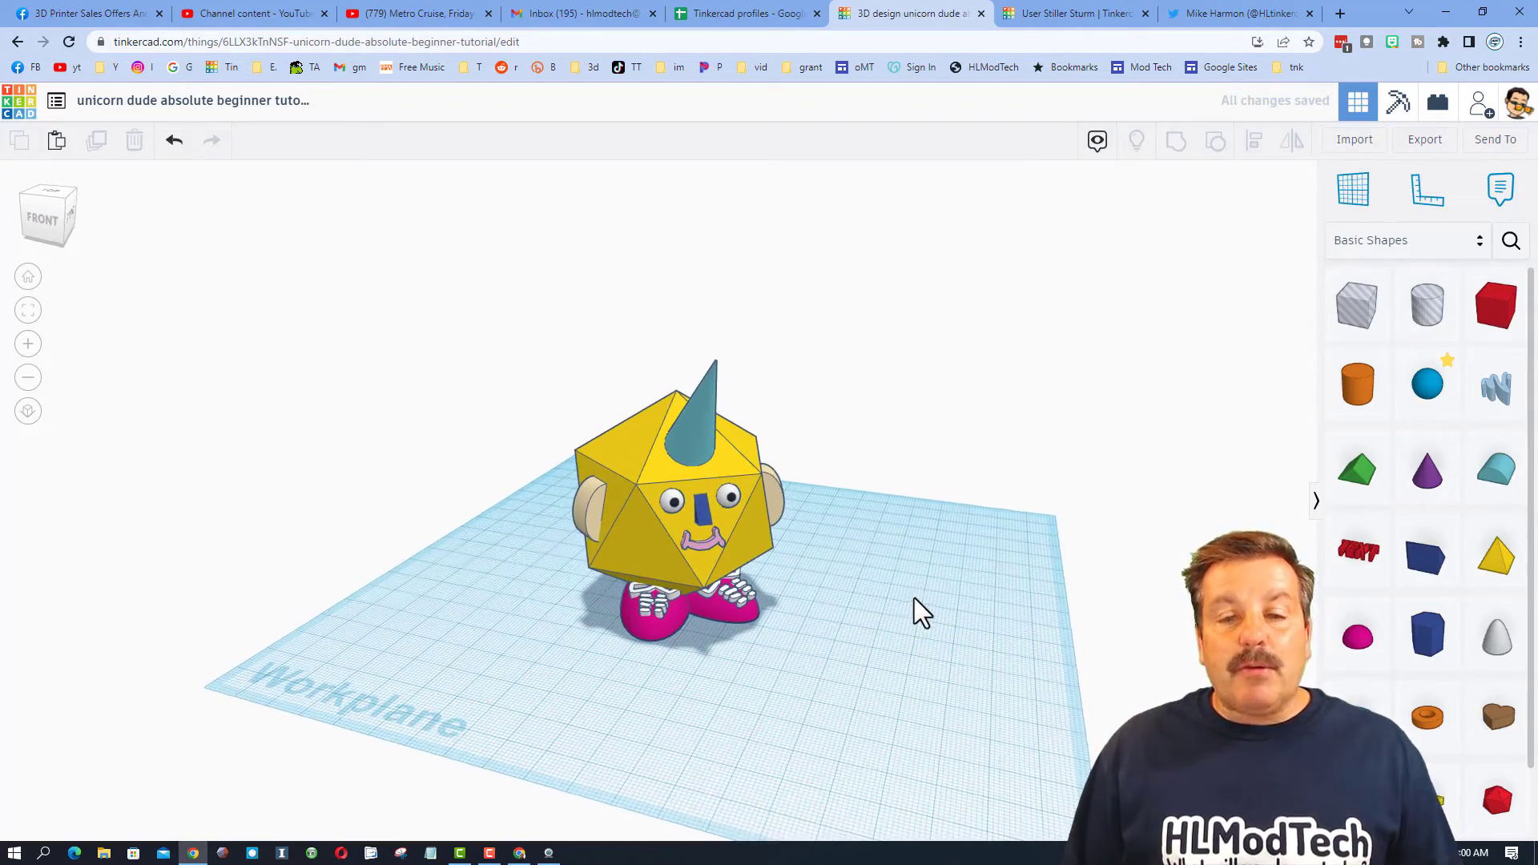
Add a red box to the workplane beside the unicorn and check its dimensions.
click(1494, 306)
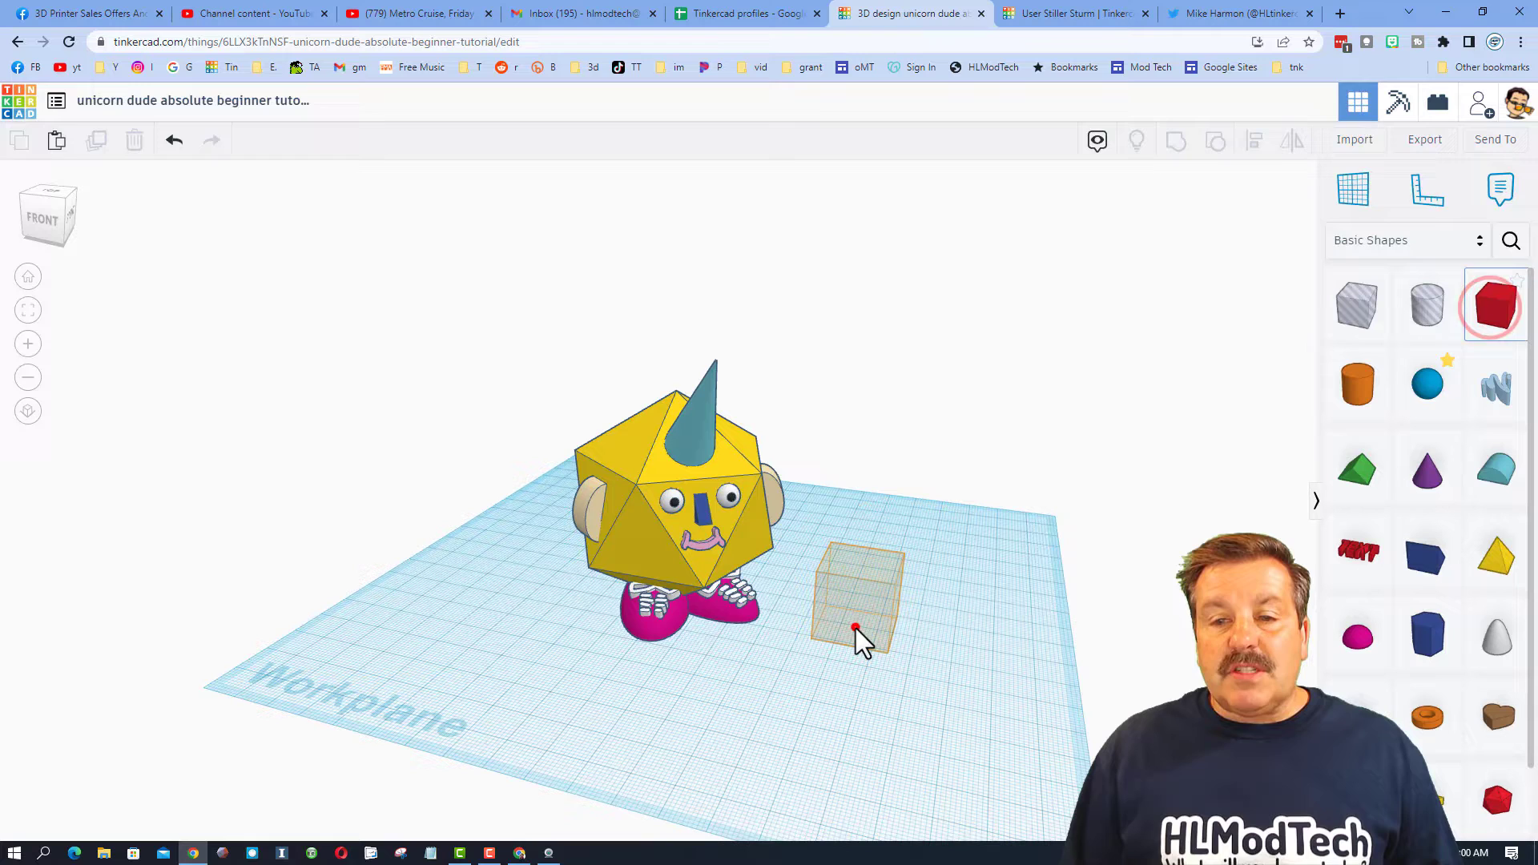
click(856, 628)
mouse_move(884, 655)
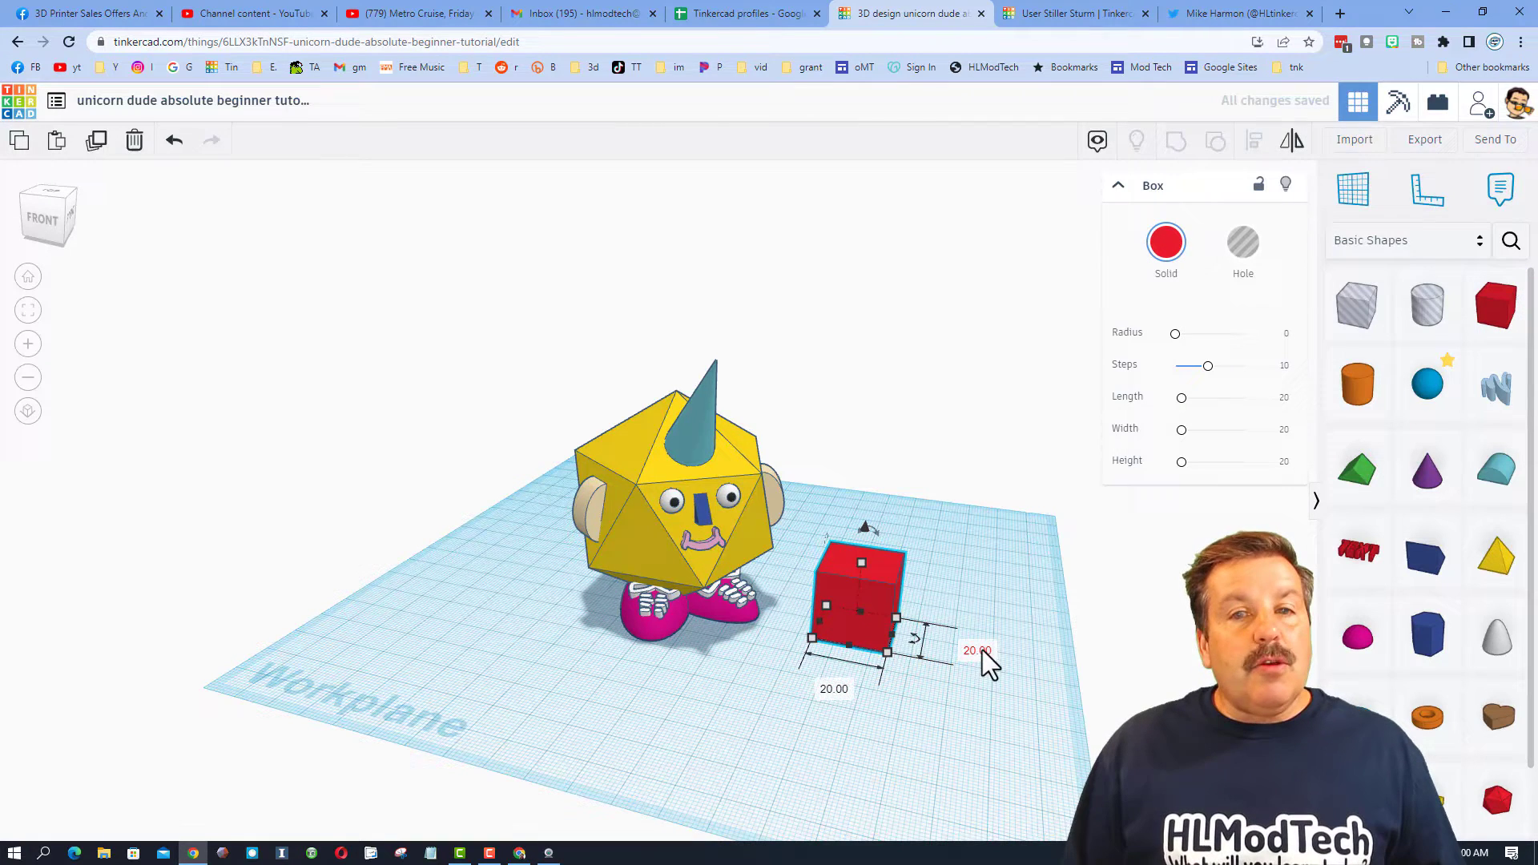
mouse_move(862, 562)
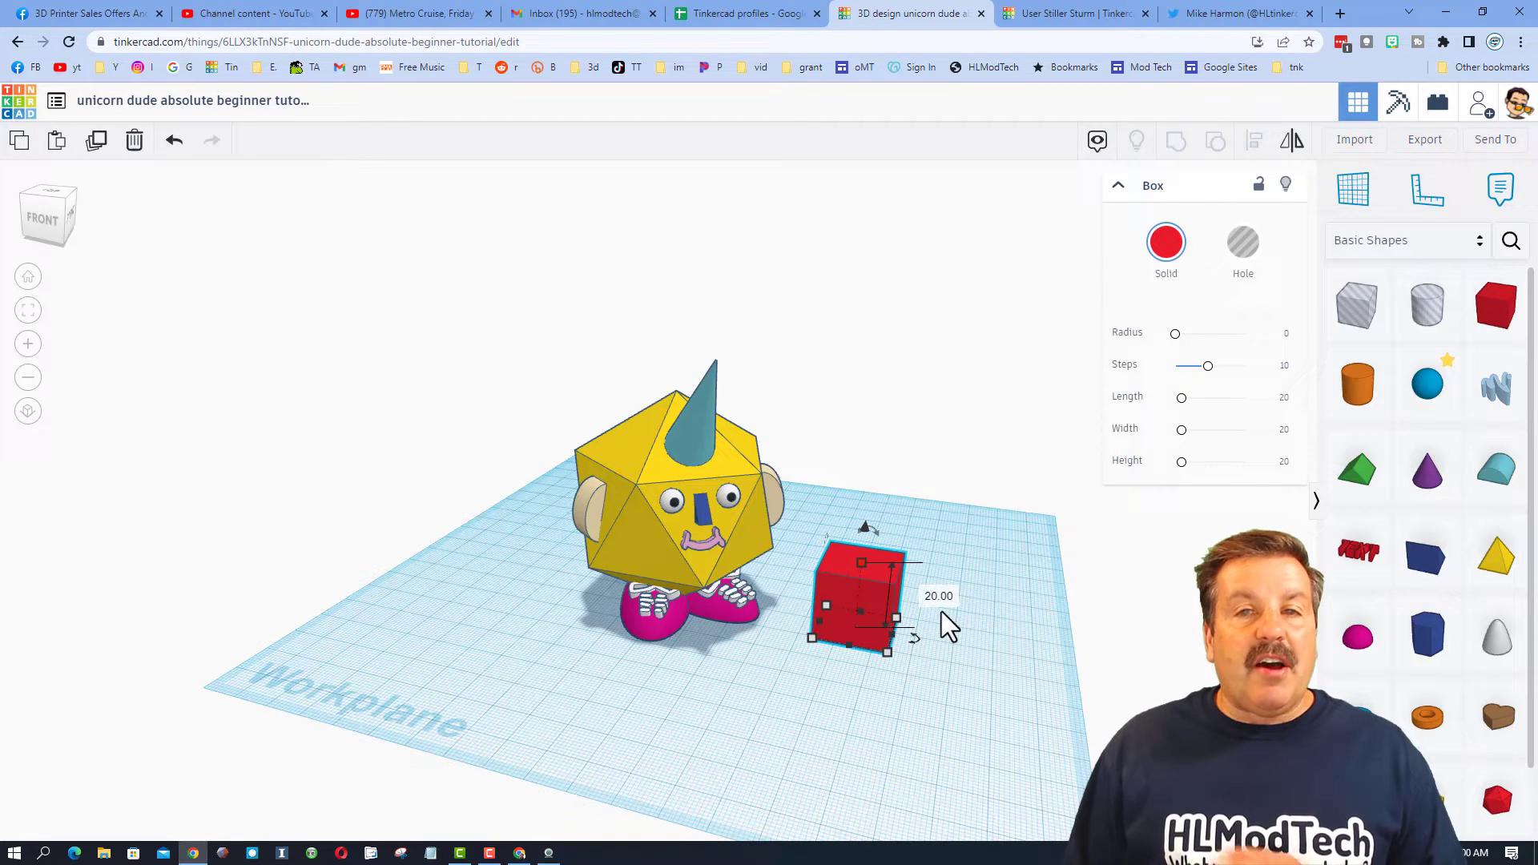
click(982, 502)
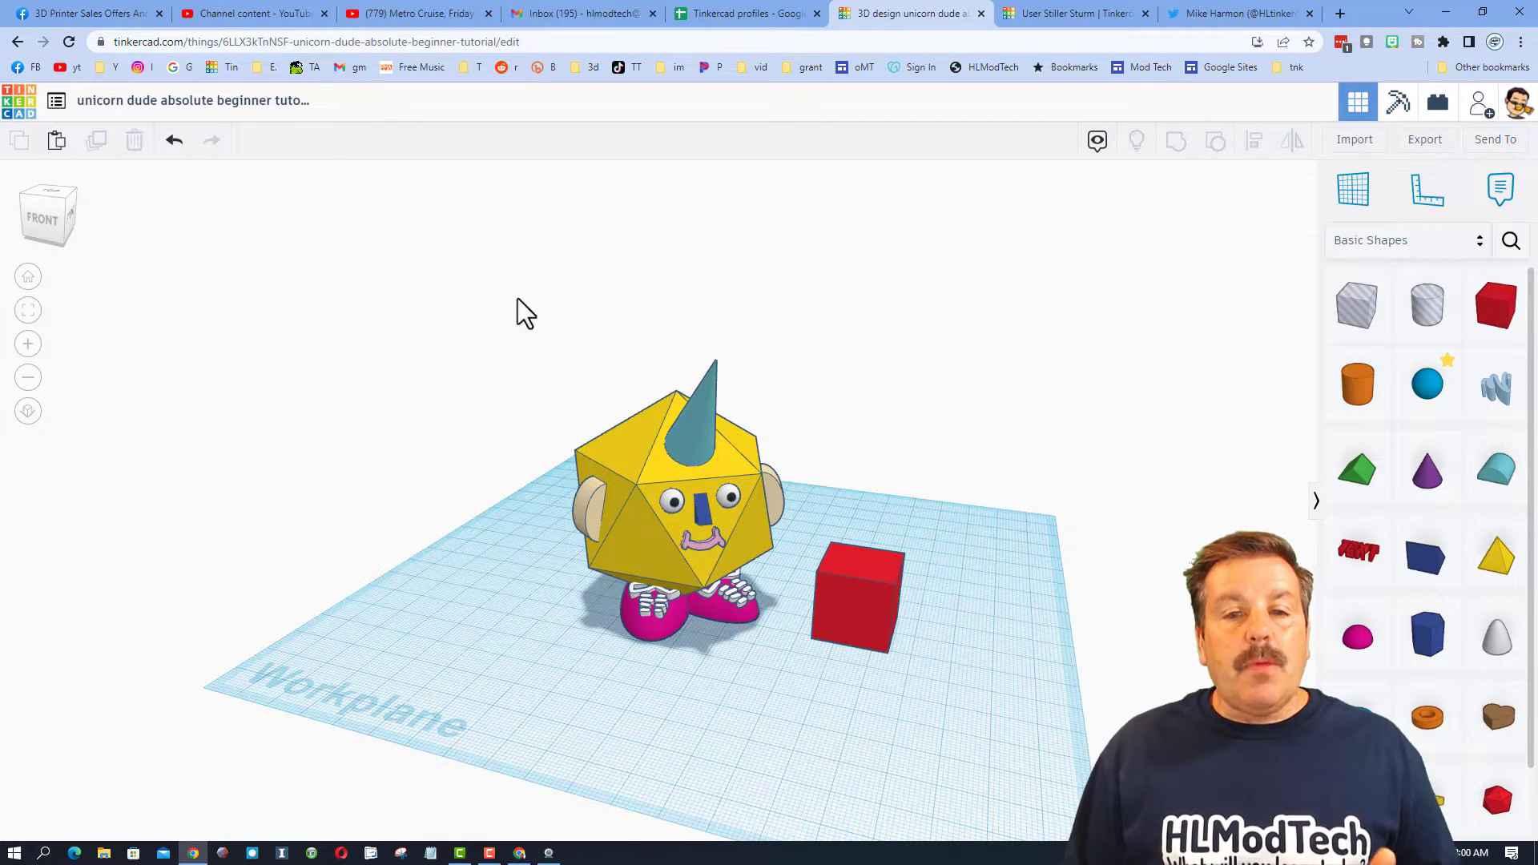
Select all of the unicorn's shapes together and check their overall height.
click(500, 264)
drag(502, 264, 790, 690)
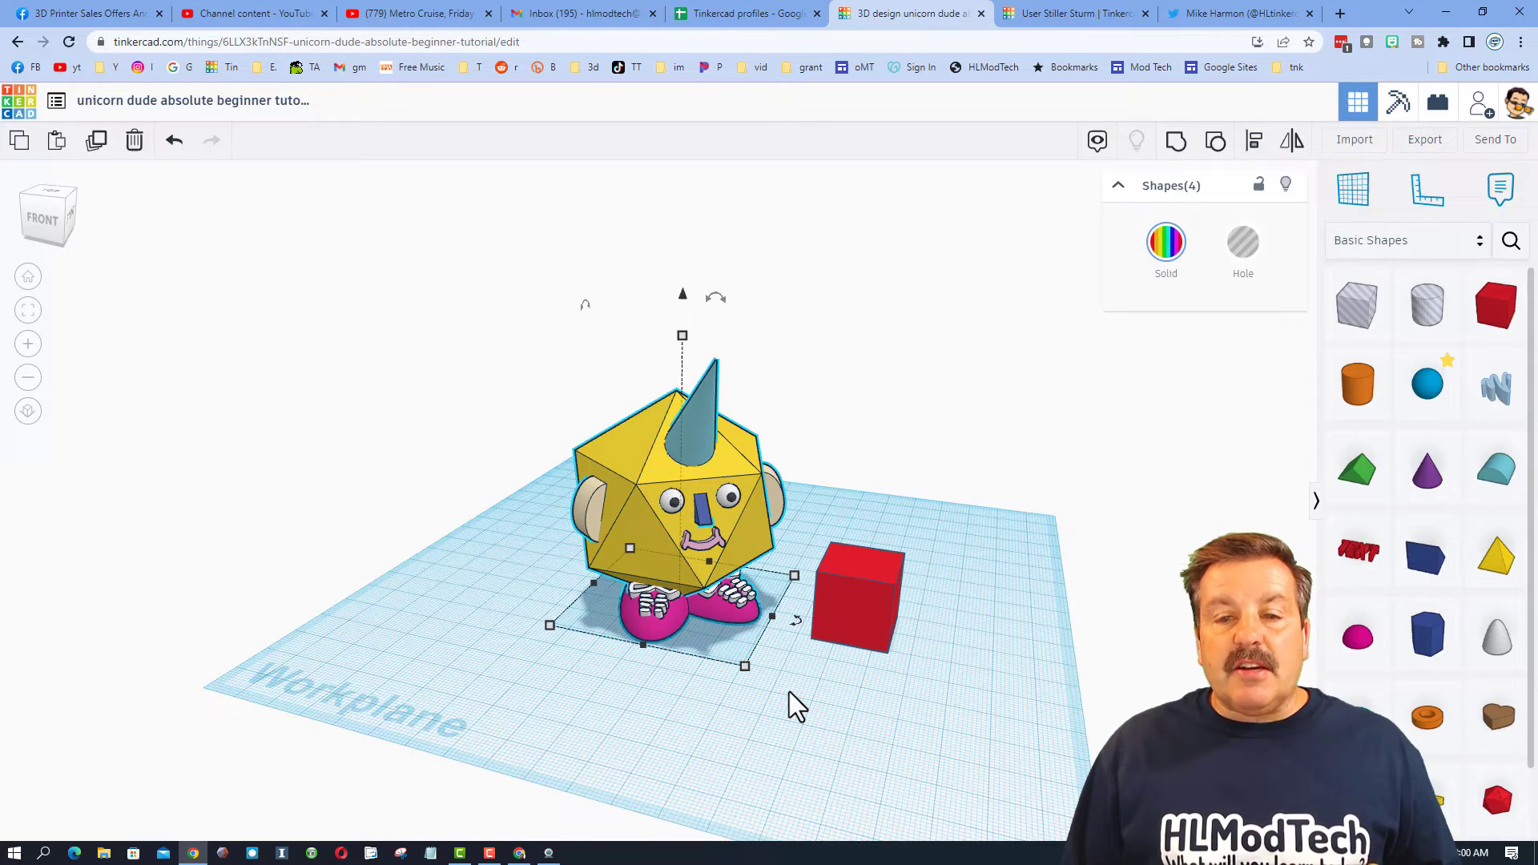
click(682, 335)
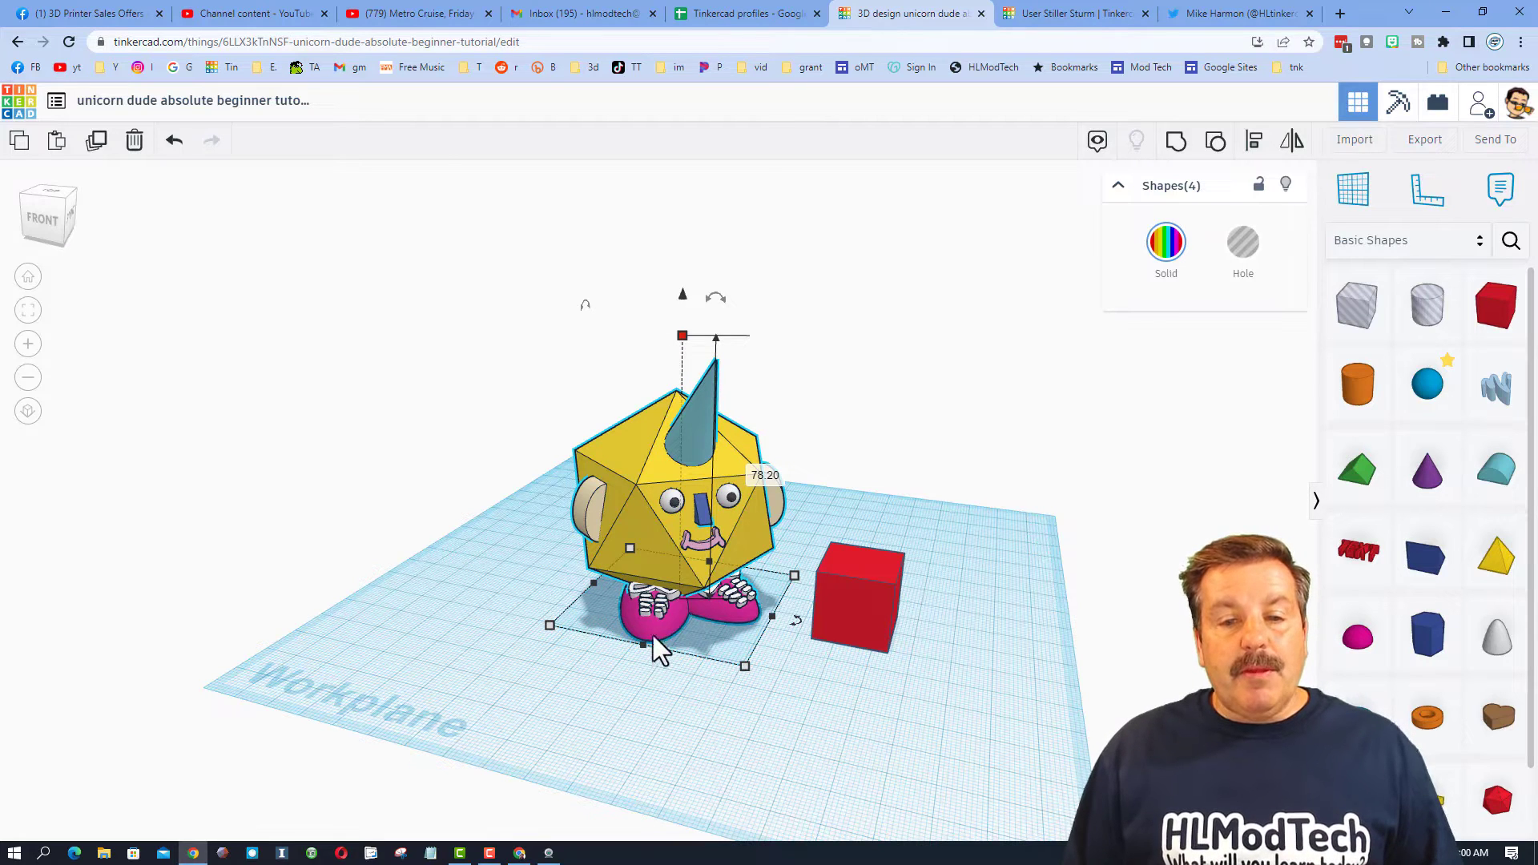
click(1032, 606)
right_drag(933, 632, 972, 680)
Place a workplane on the red box's top face and add a yellow pyramid there.
click(1351, 184)
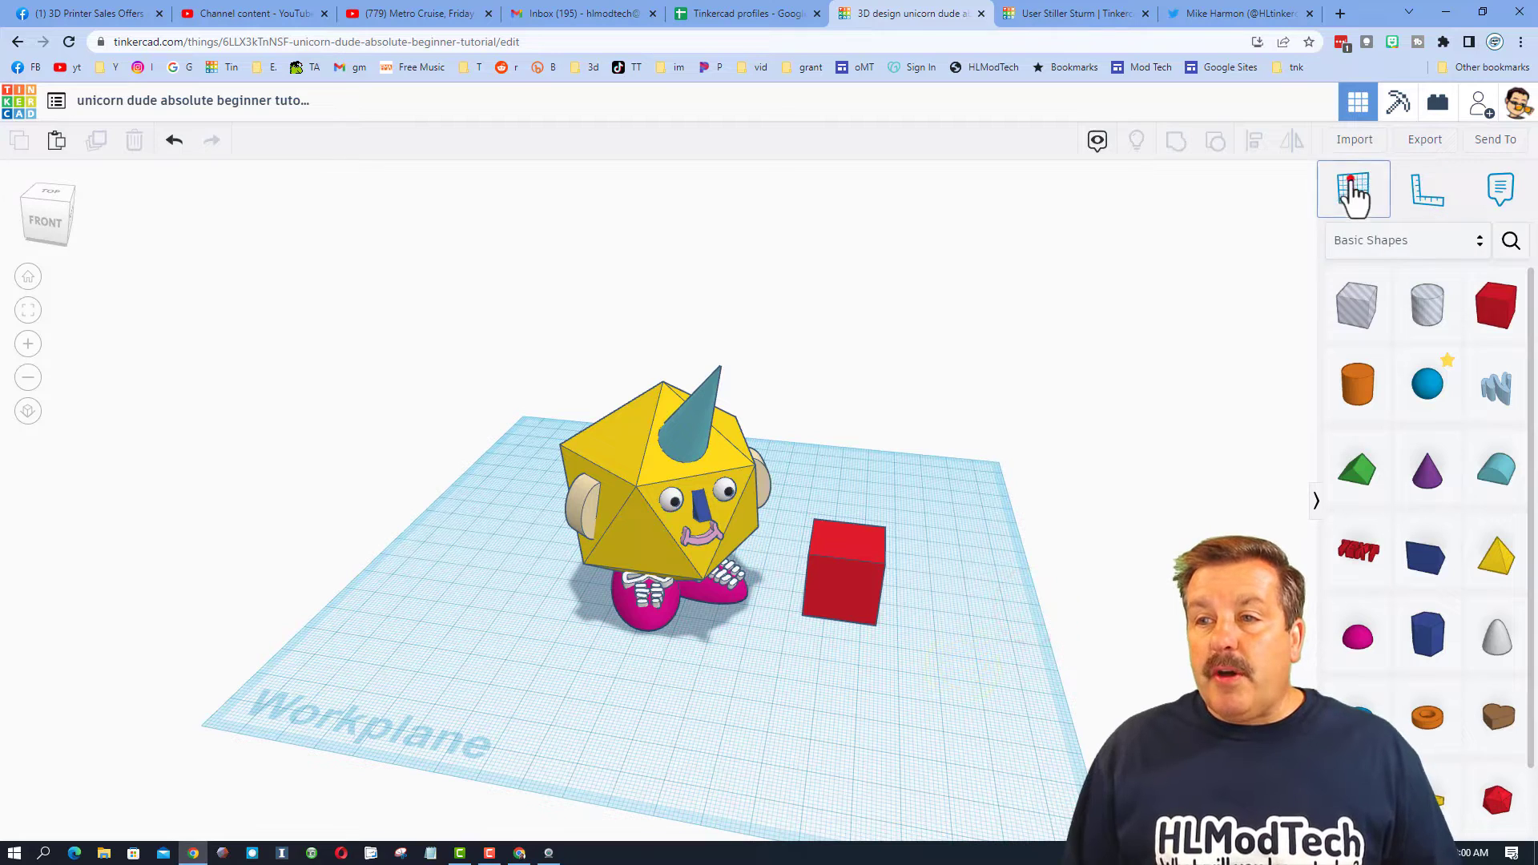
click(849, 536)
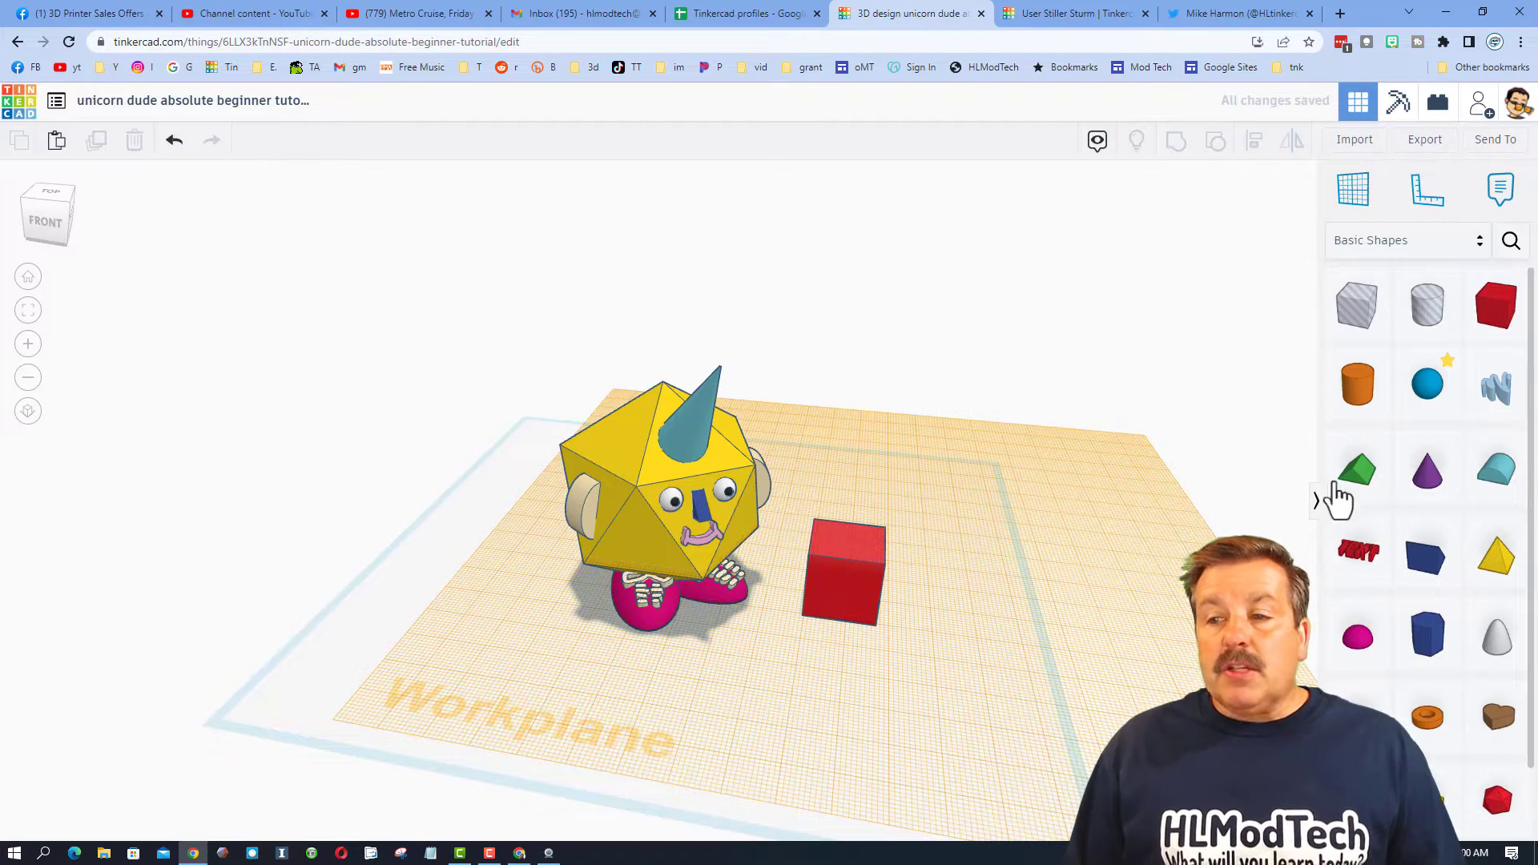
drag(1496, 555, 847, 550)
click(971, 563)
Align the pyramid and the red box on their centres in both horizontal directions.
drag(963, 437, 835, 594)
click(1254, 141)
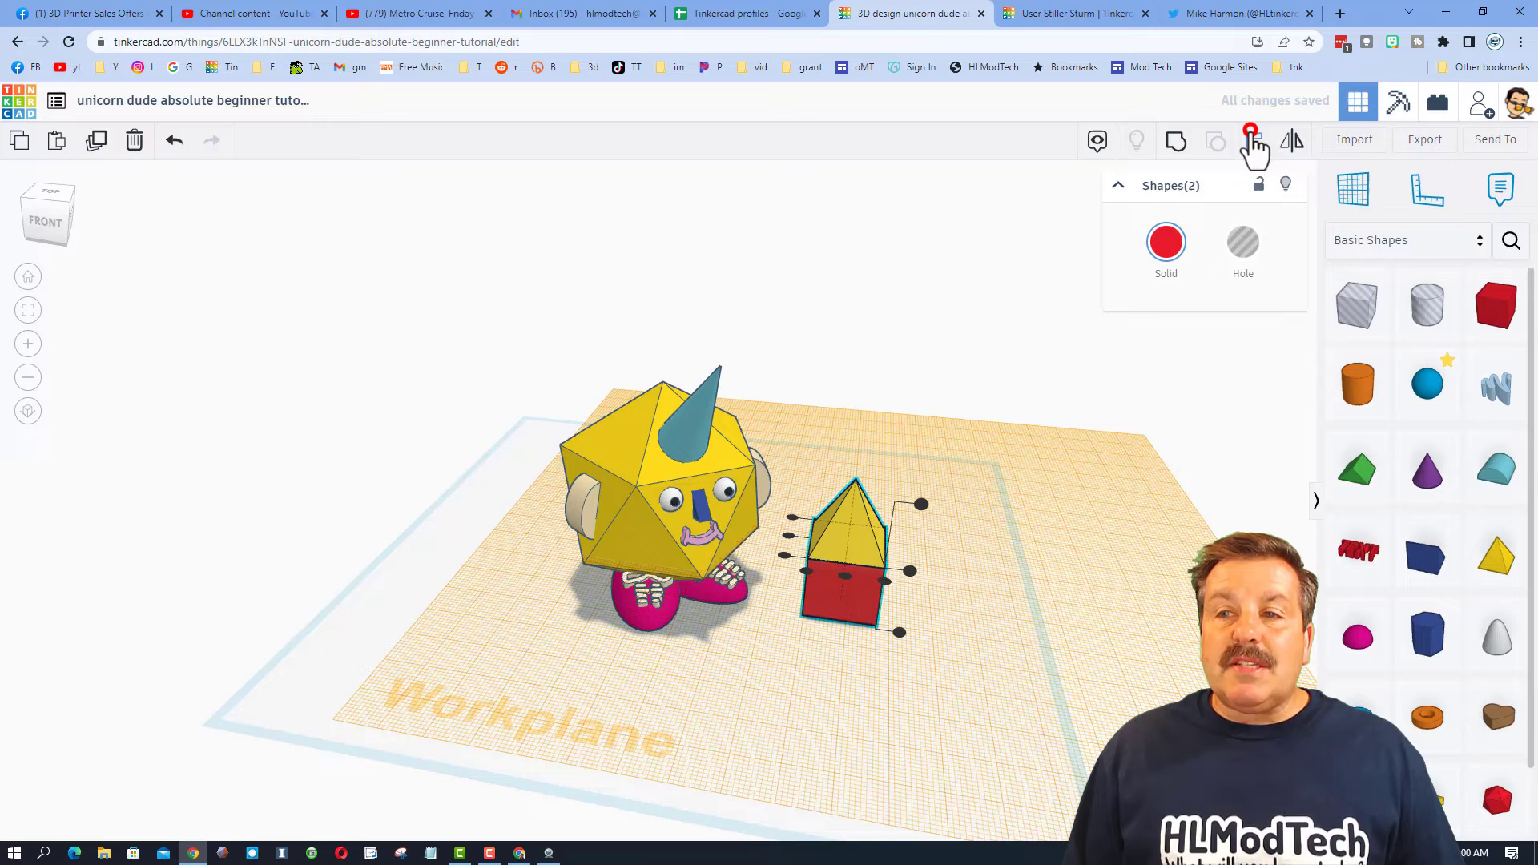
click(845, 575)
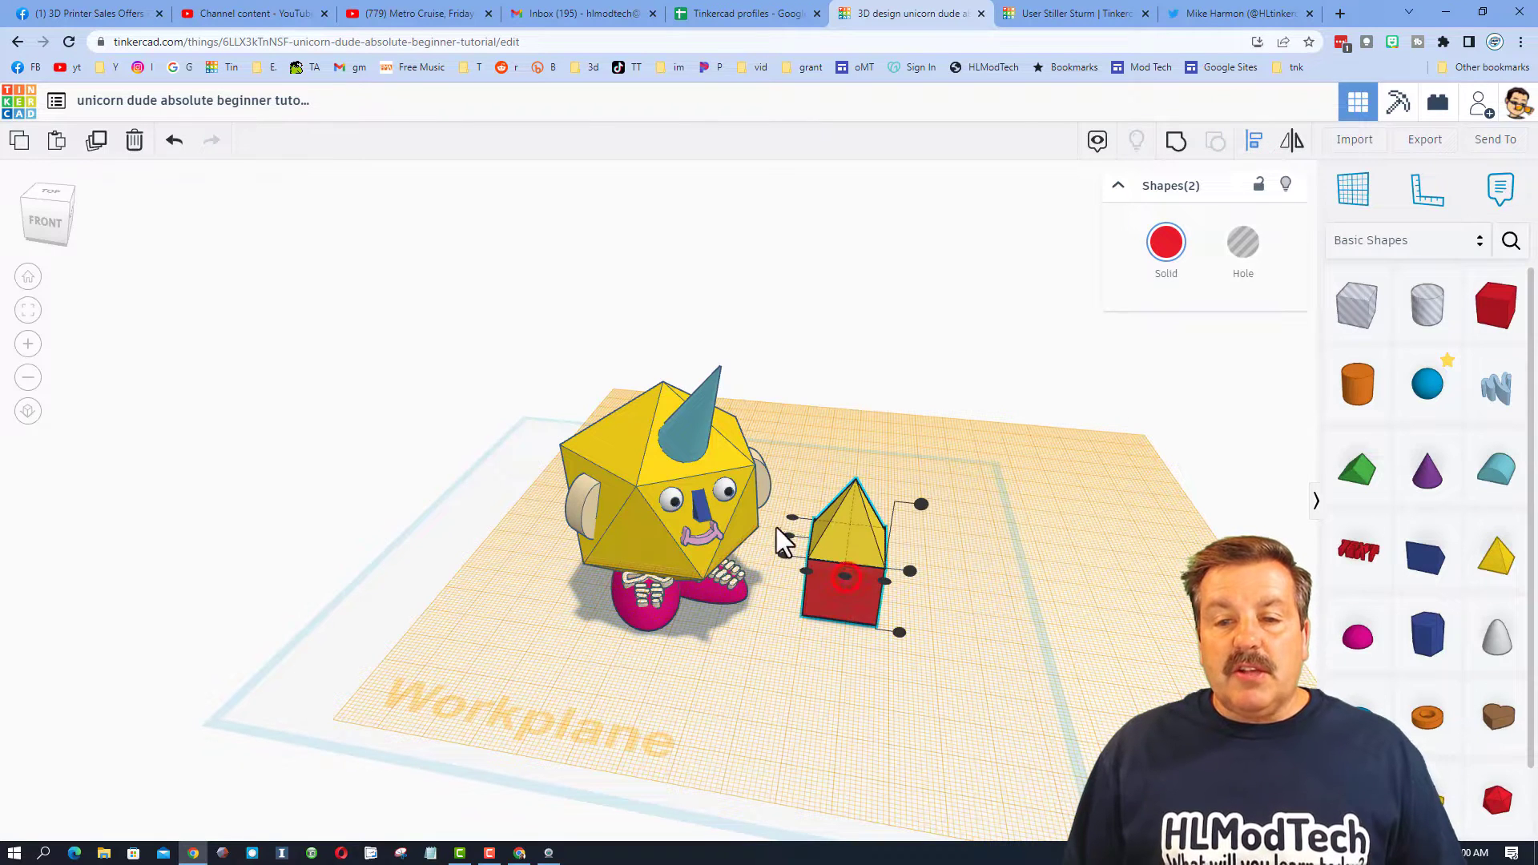
click(790, 537)
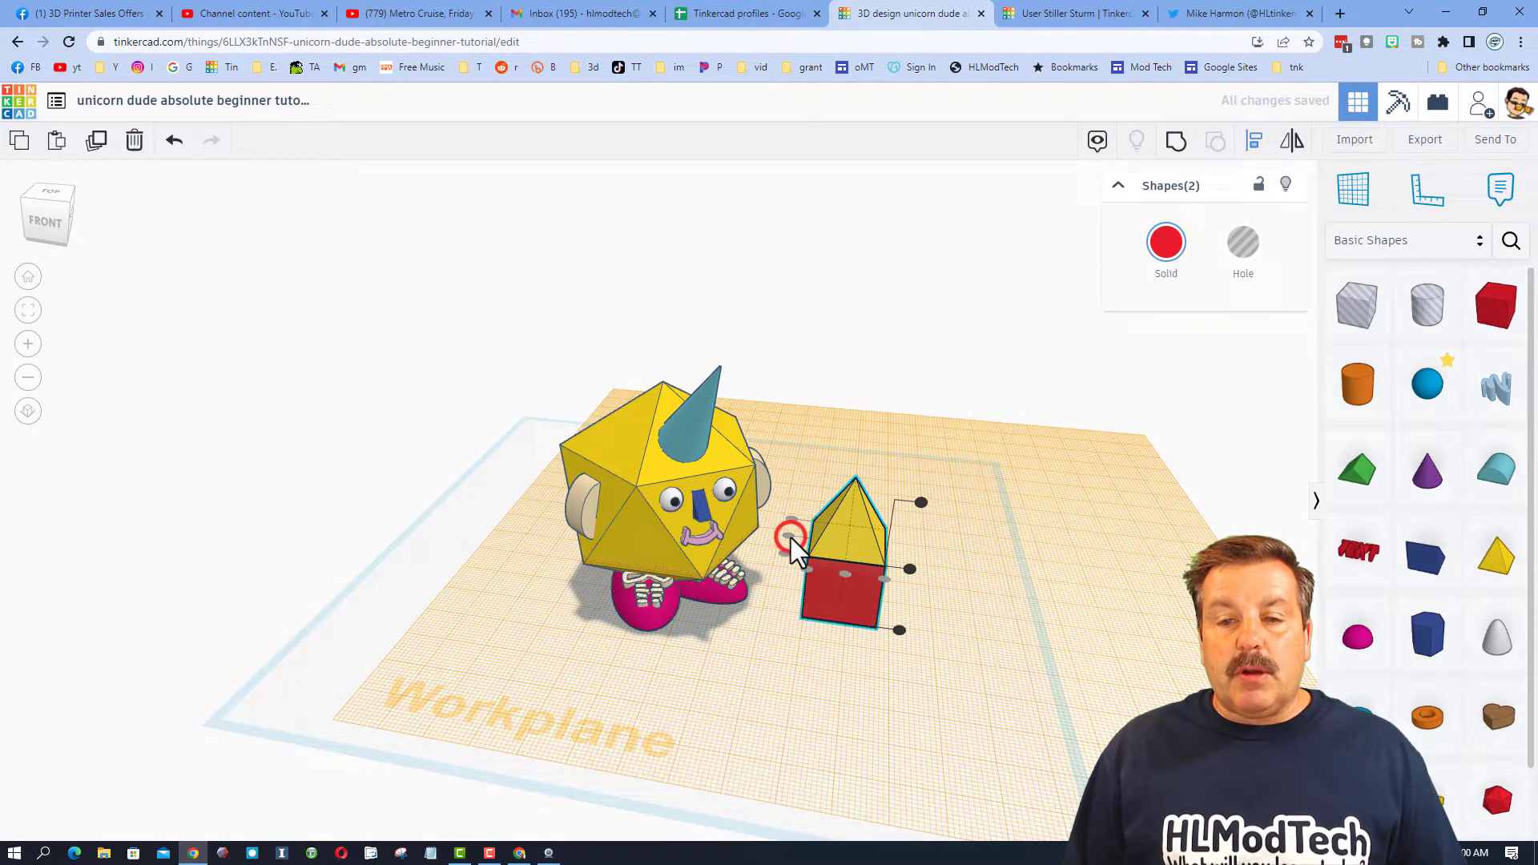
click(60, 209)
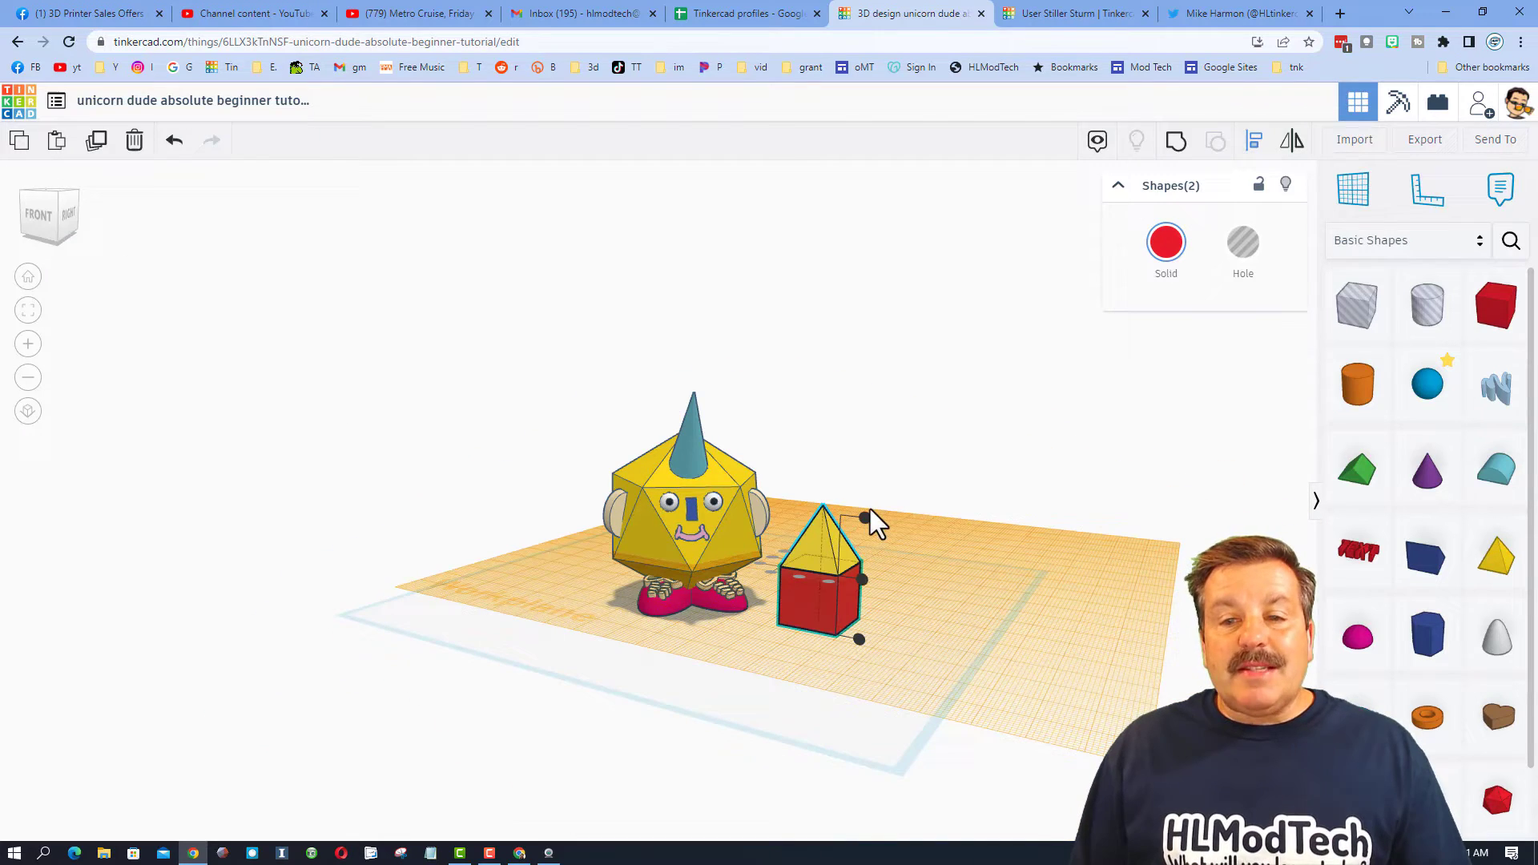
click(816, 602)
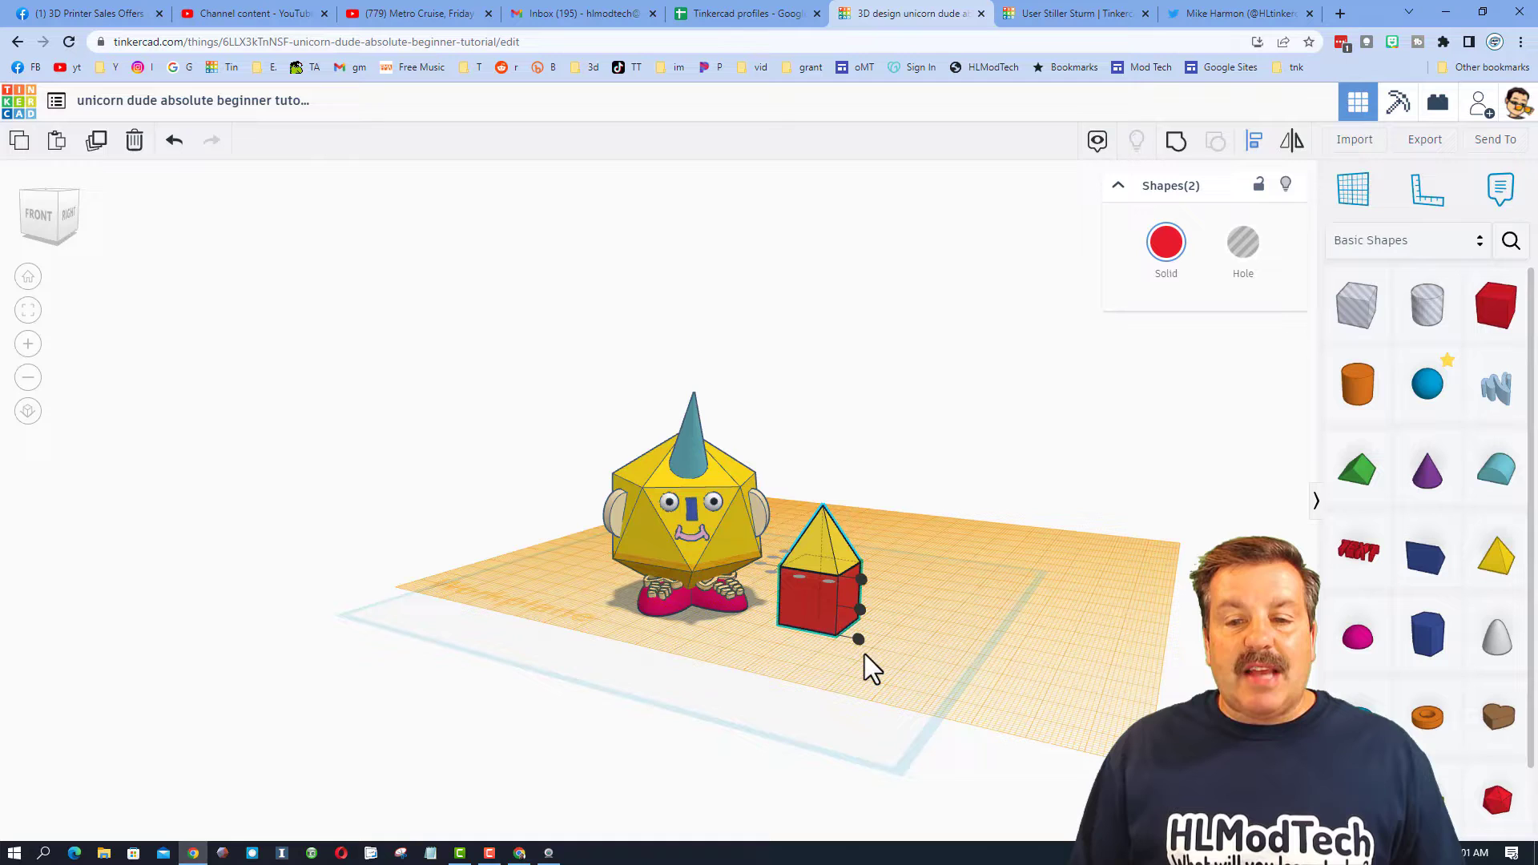
click(993, 605)
right_drag(917, 608, 961, 612)
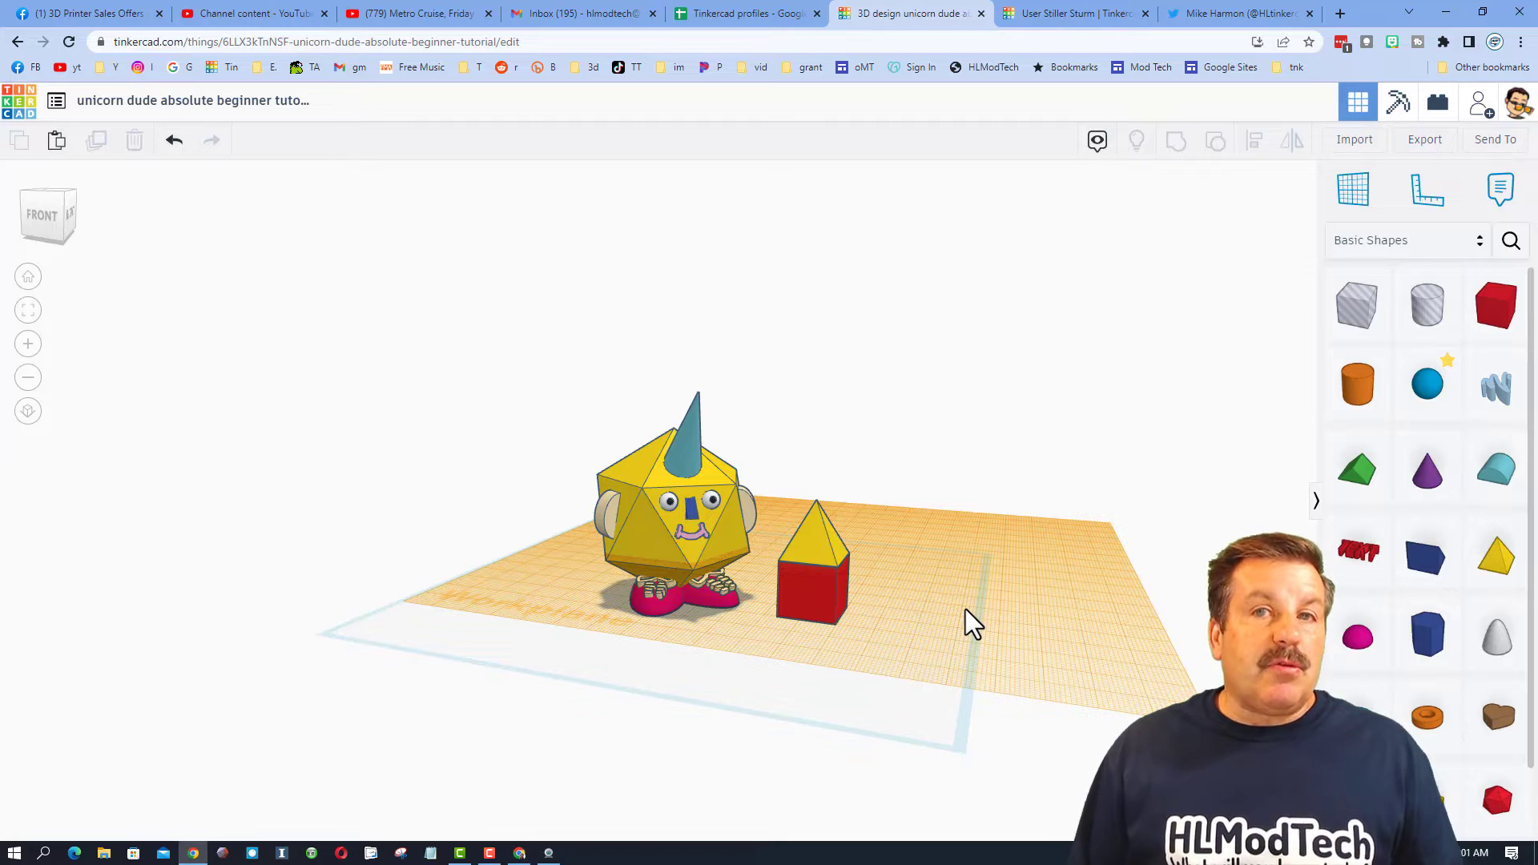
Place a workplane on the red box's front face and put a ruler near that face's lower-left corner.
click(1353, 189)
click(799, 602)
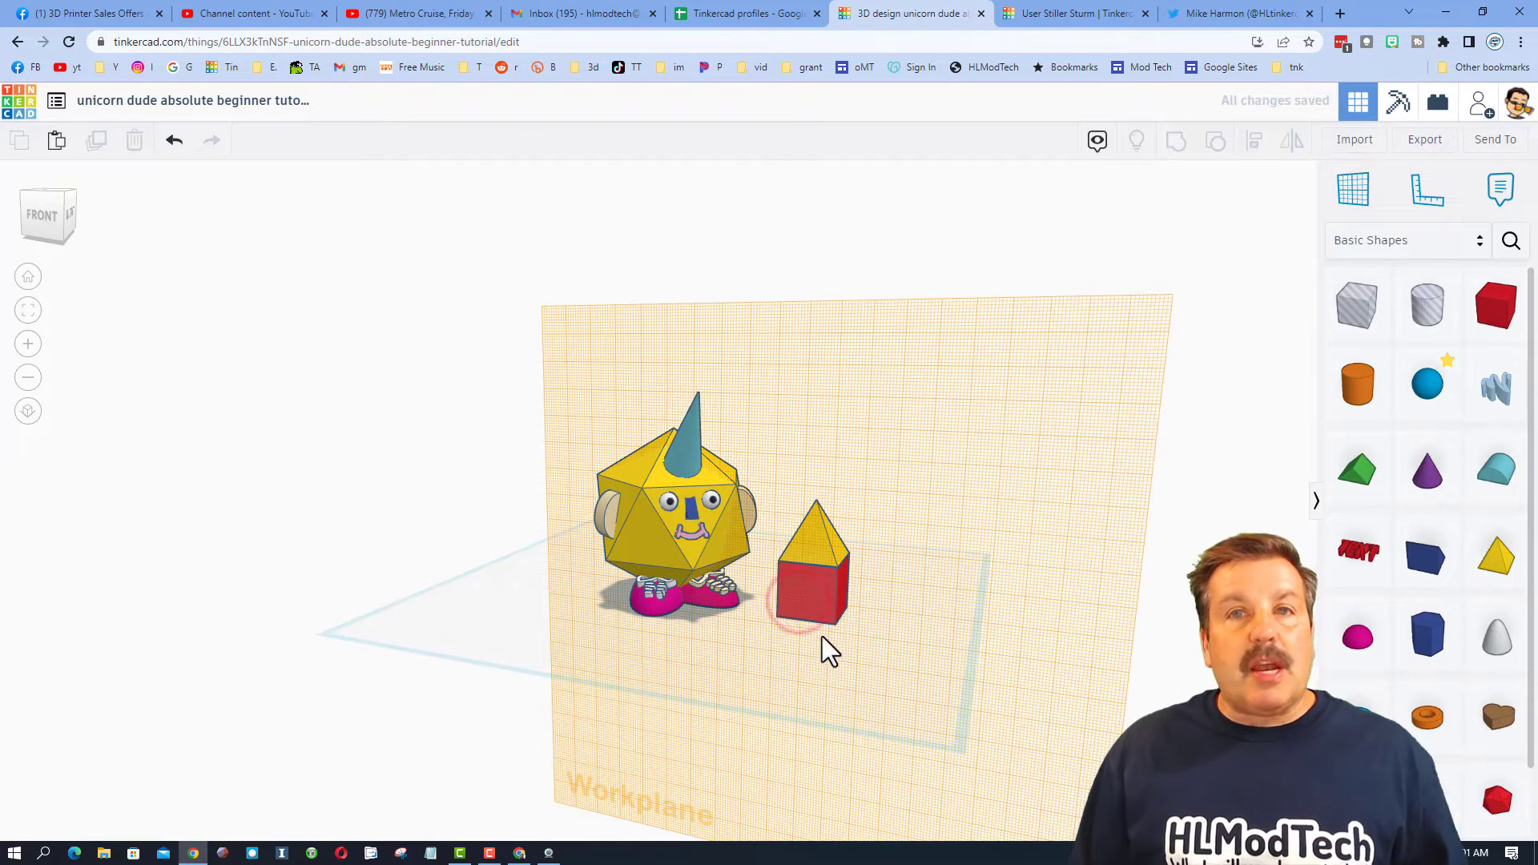
click(1426, 196)
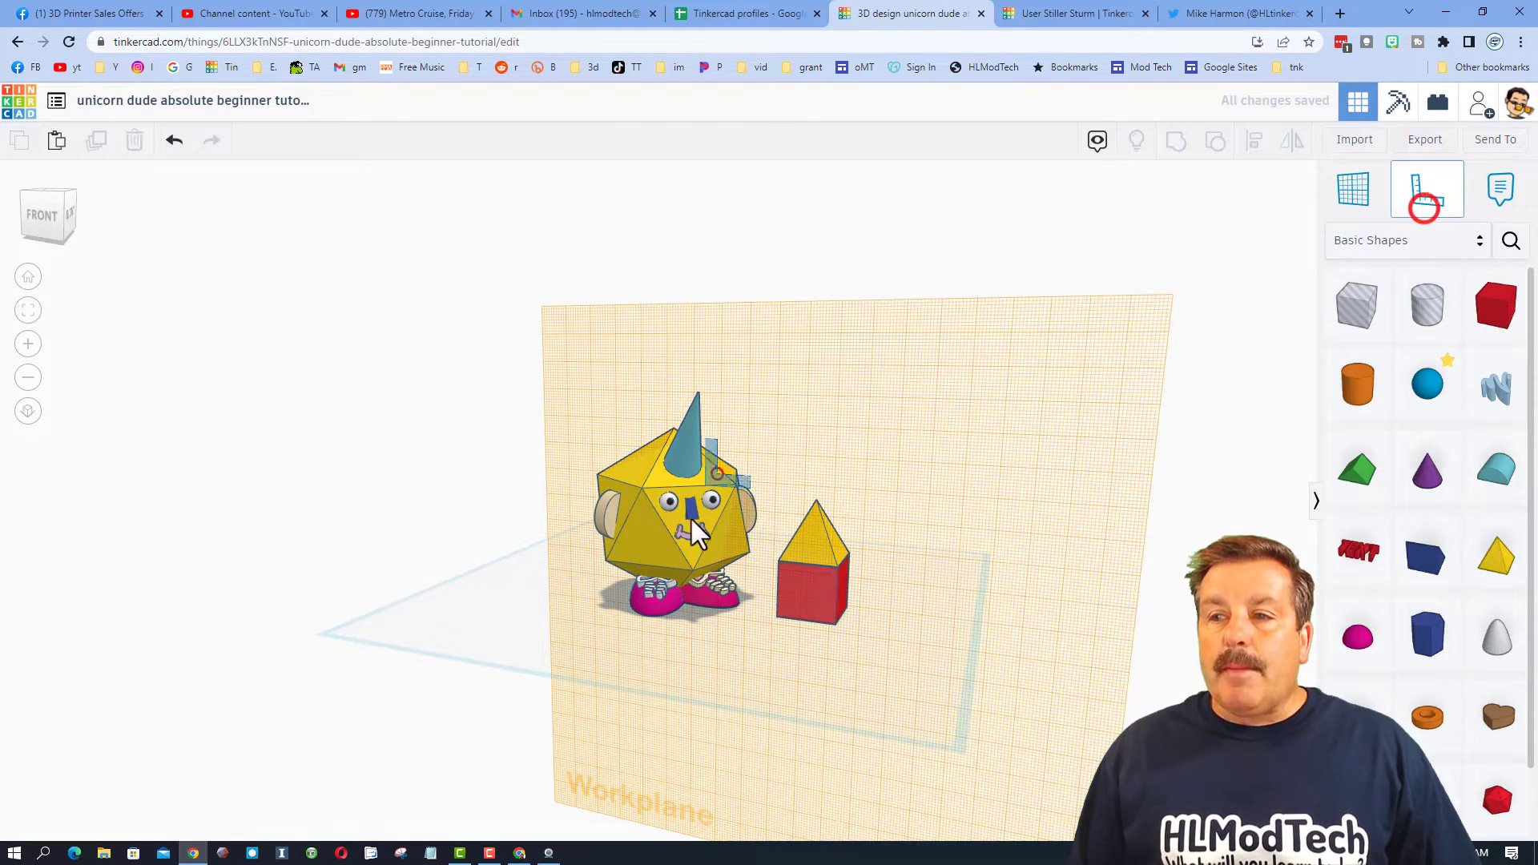
click(783, 612)
Focus on the red box and move the ruler's origin exactly onto its lower-left front corner.
click(805, 572)
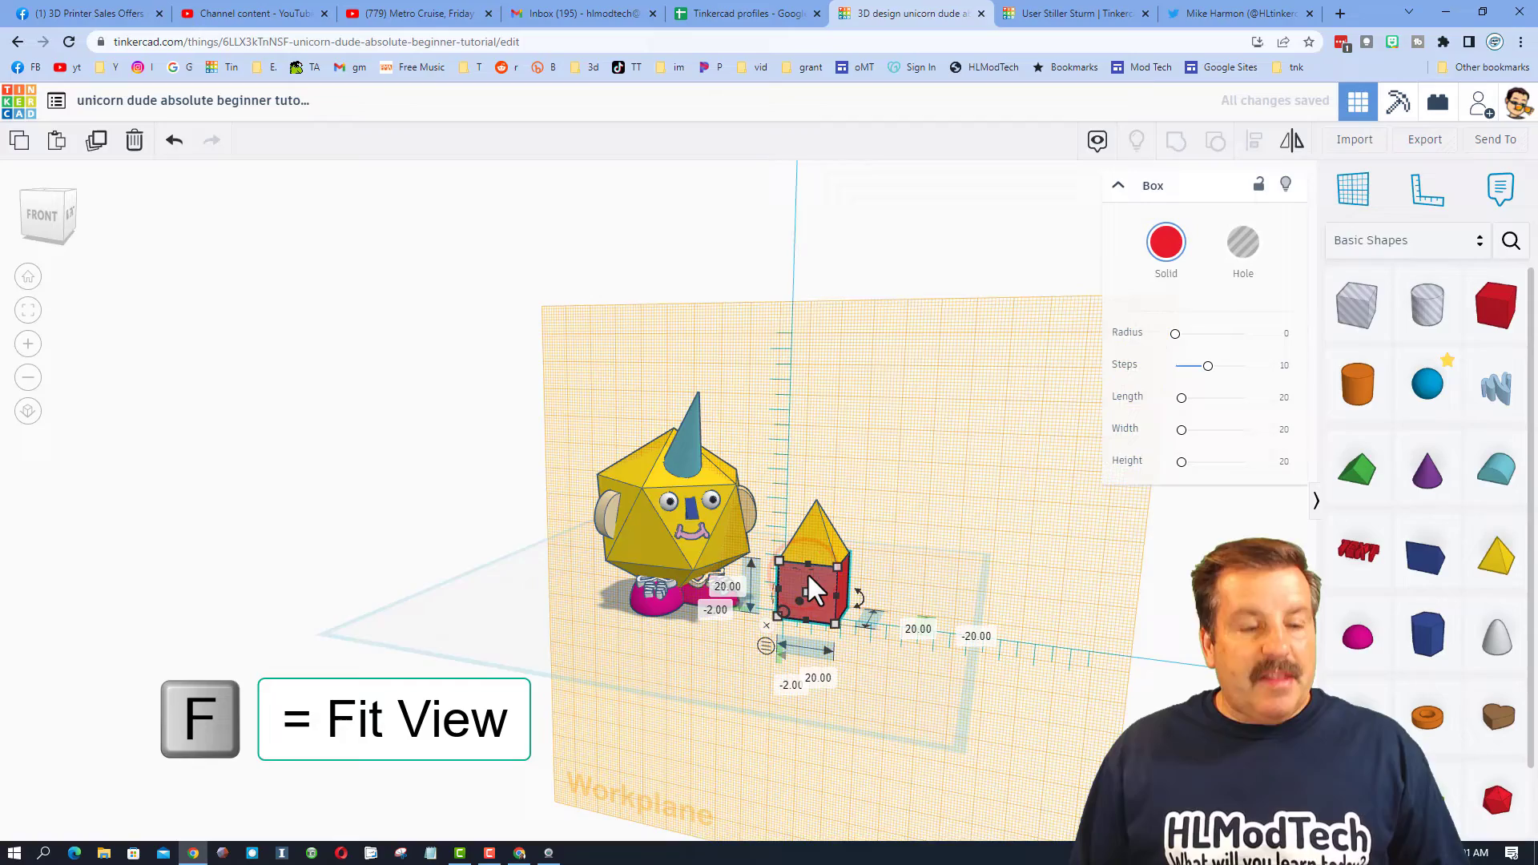
key(f)
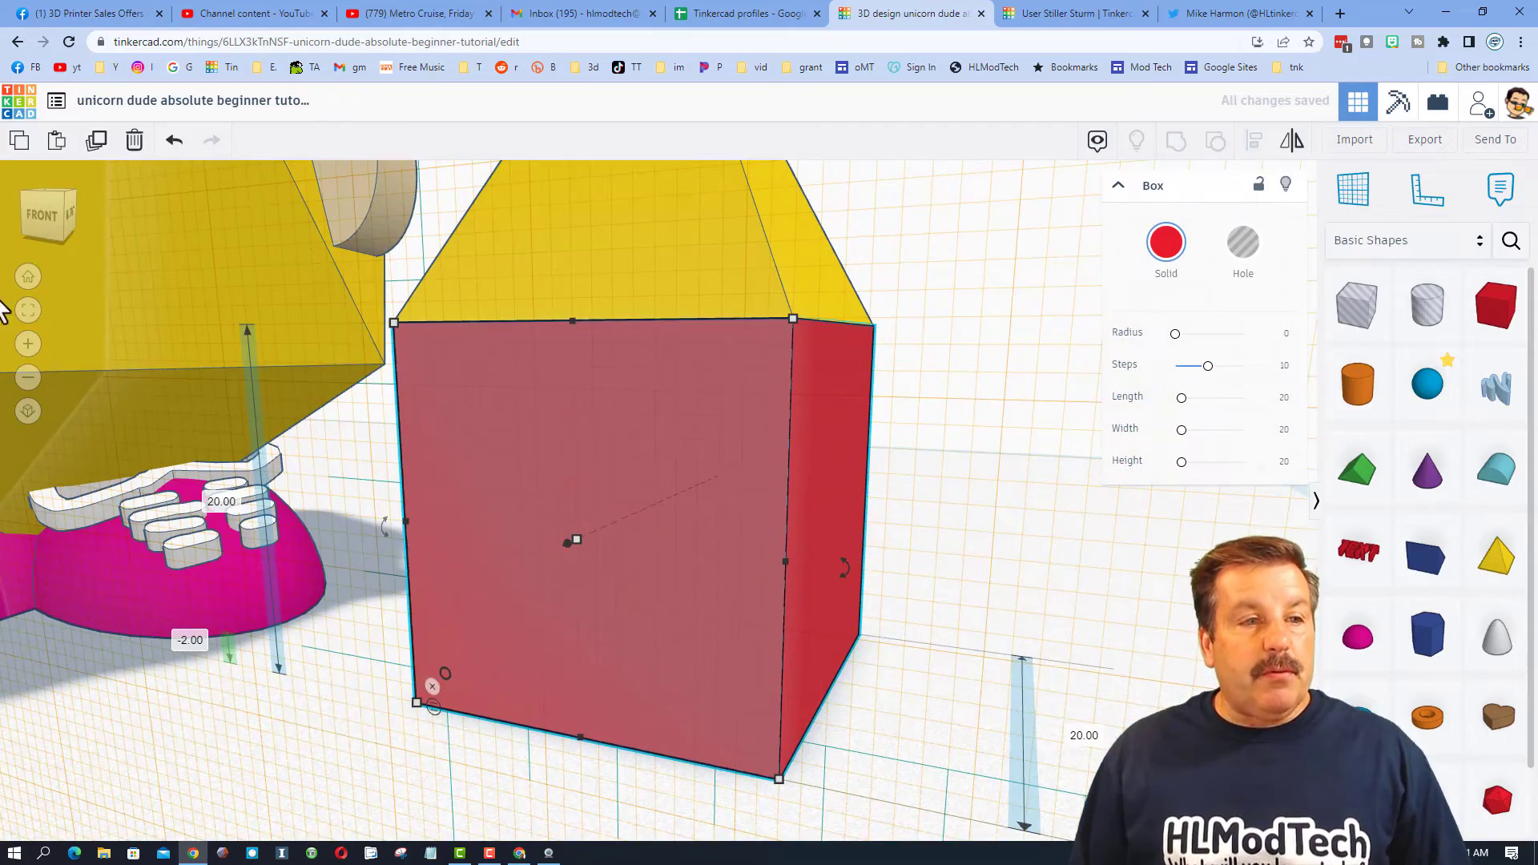
right_drag(434, 778, 545, 777)
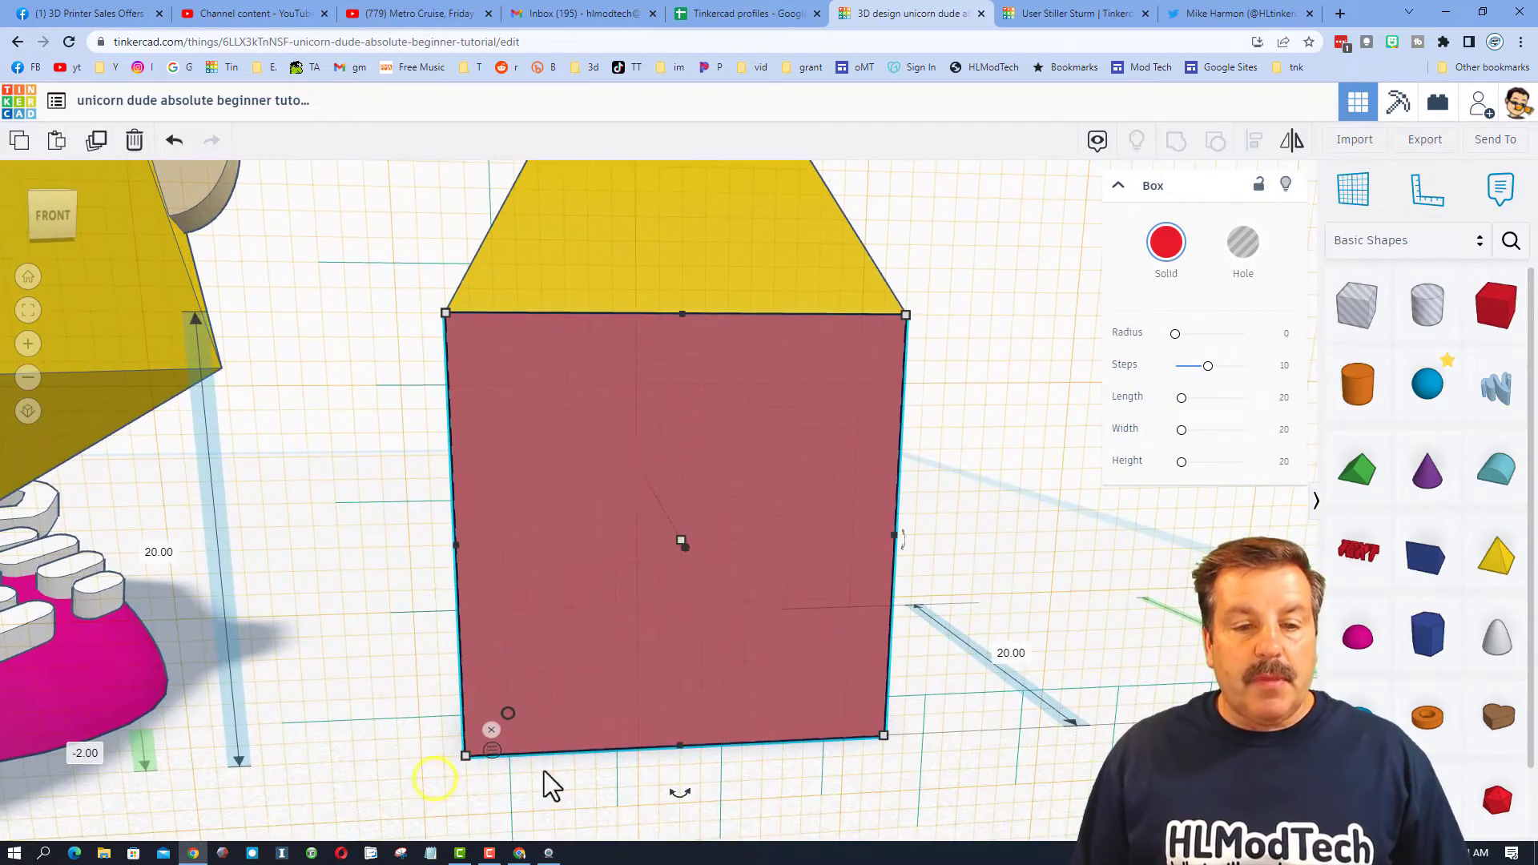
right_drag(628, 673, 664, 641)
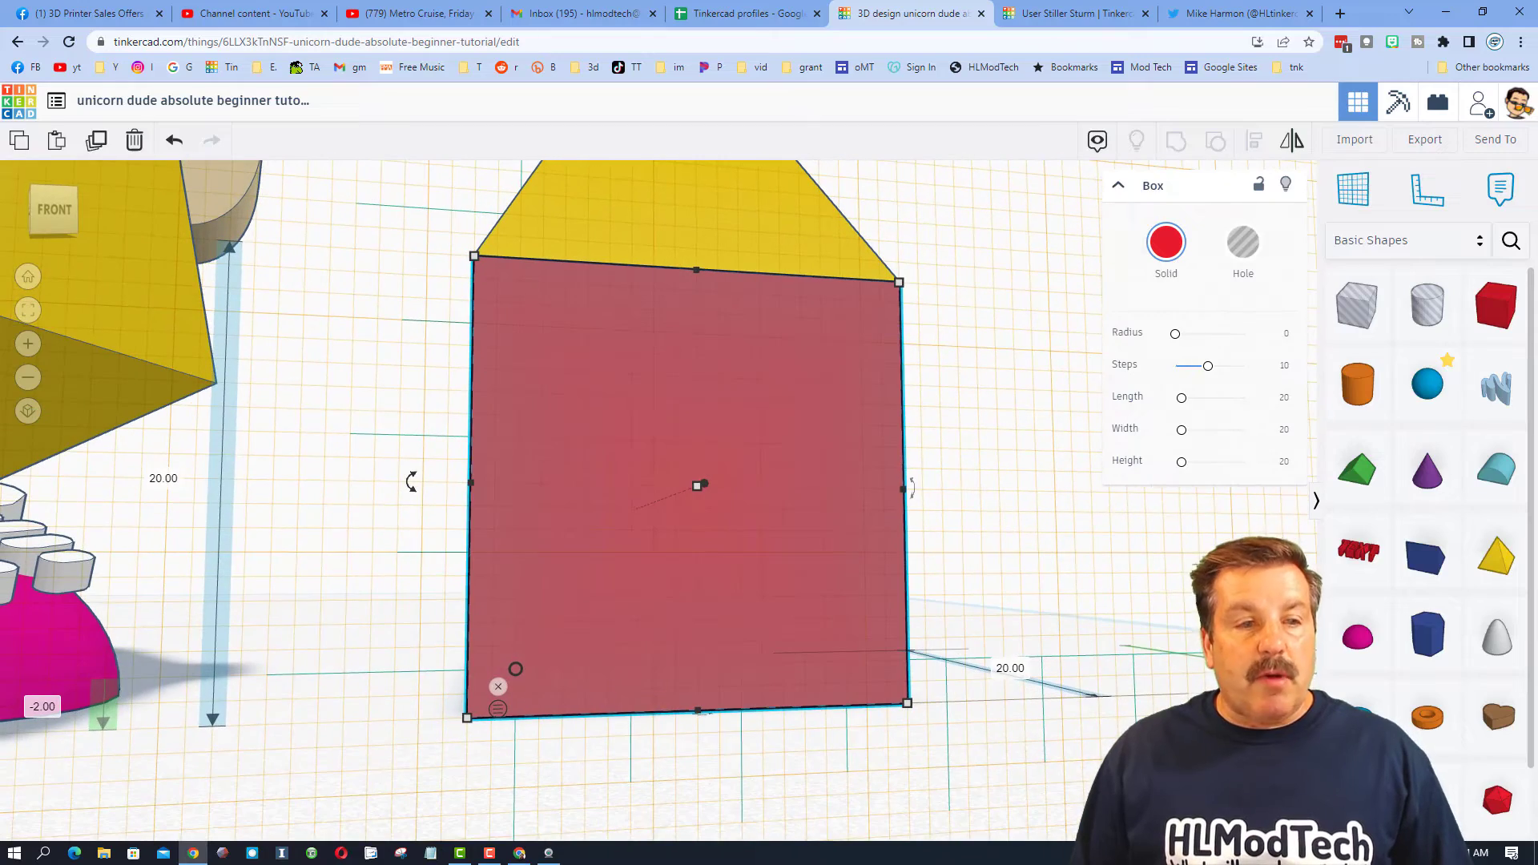
click(50, 214)
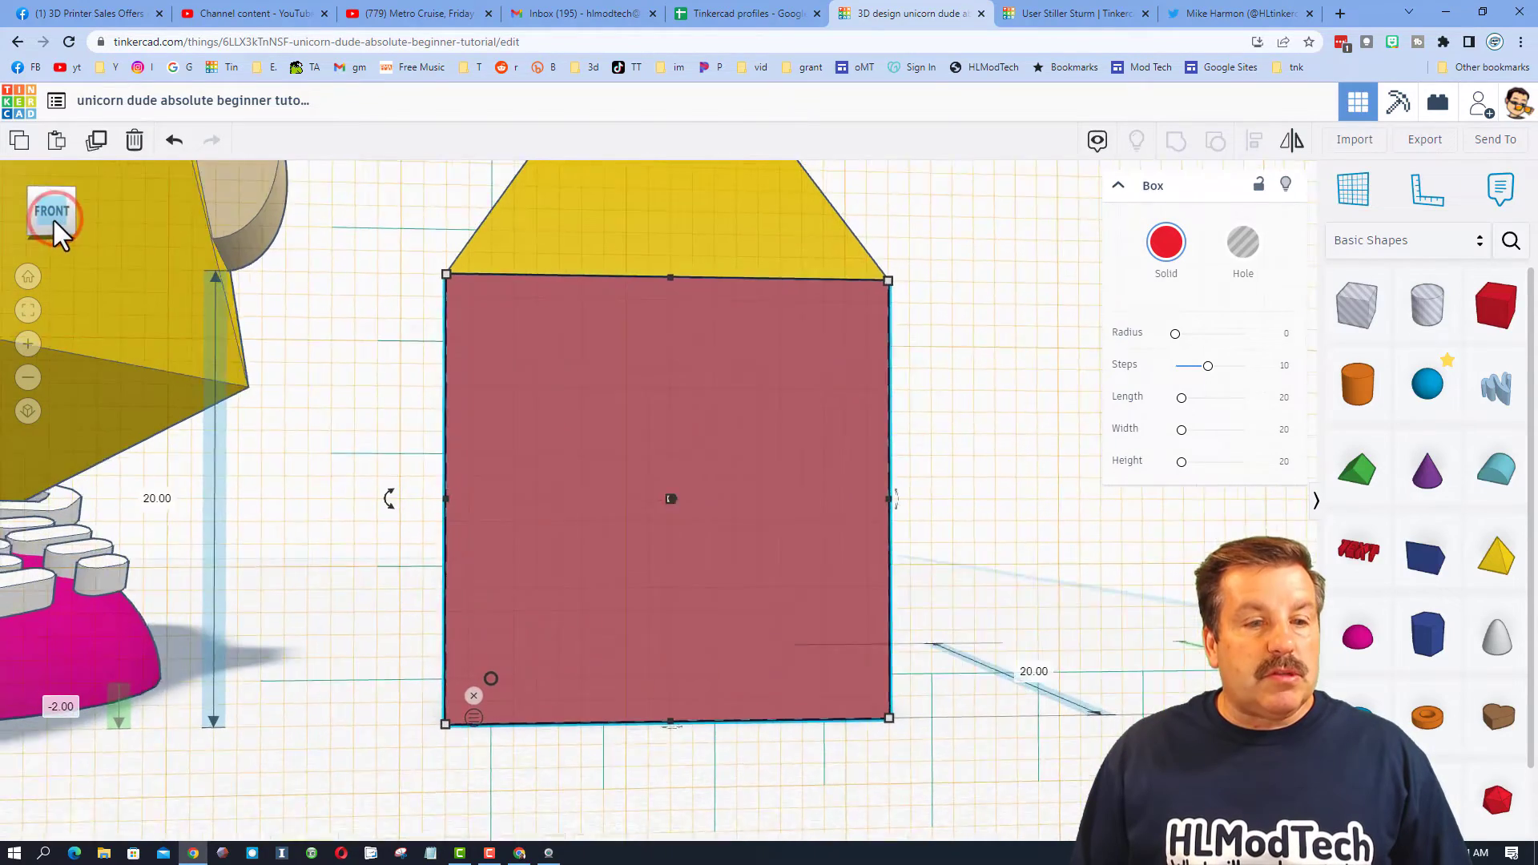
click(505, 695)
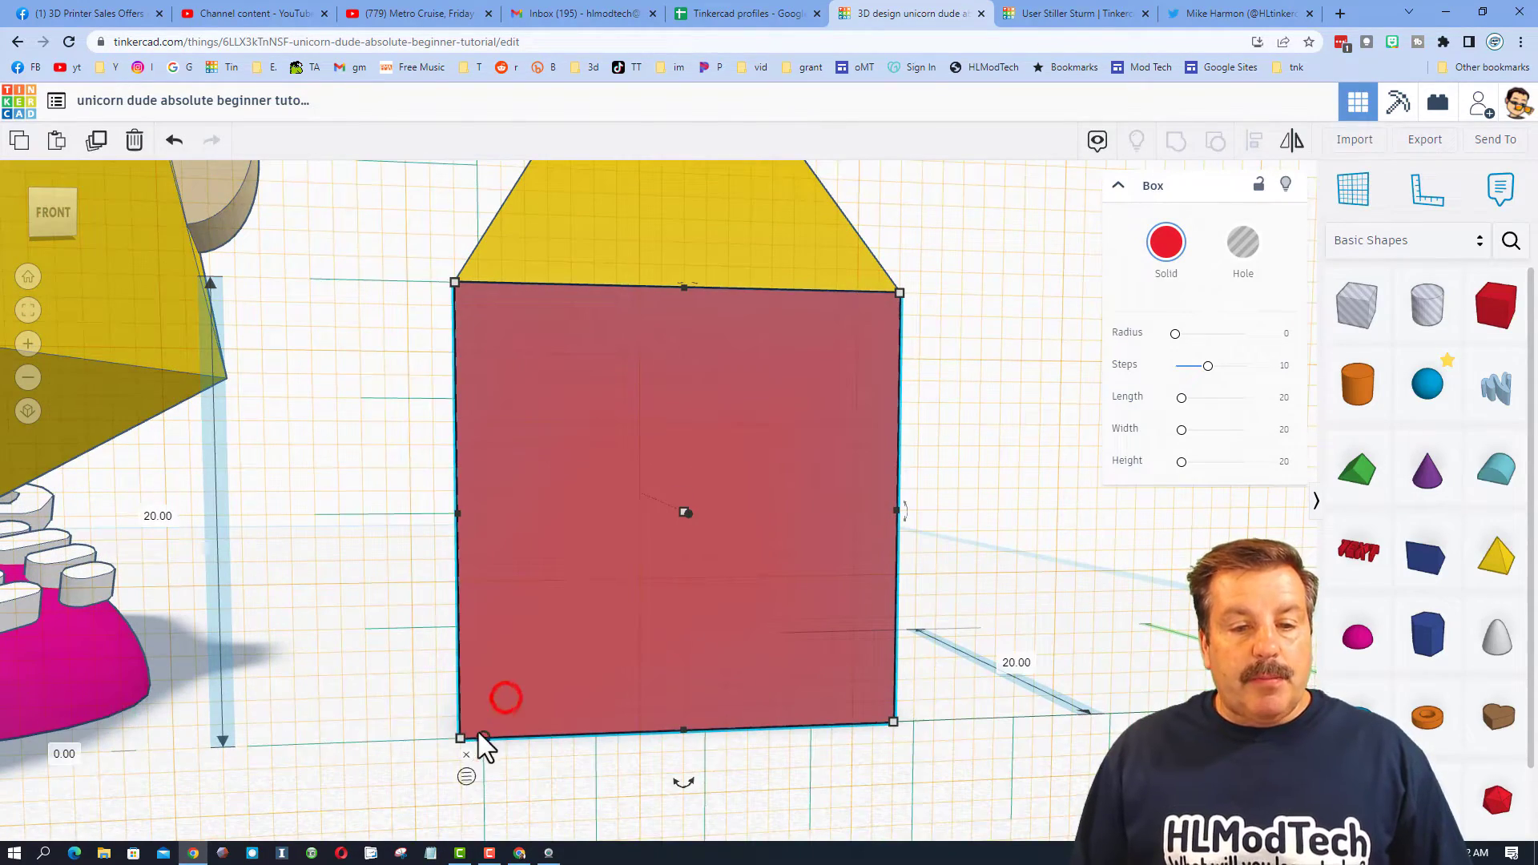
Check the pyramid's dimensions and its offsets from the ruler's origin.
scroll(459, 730, down, 5)
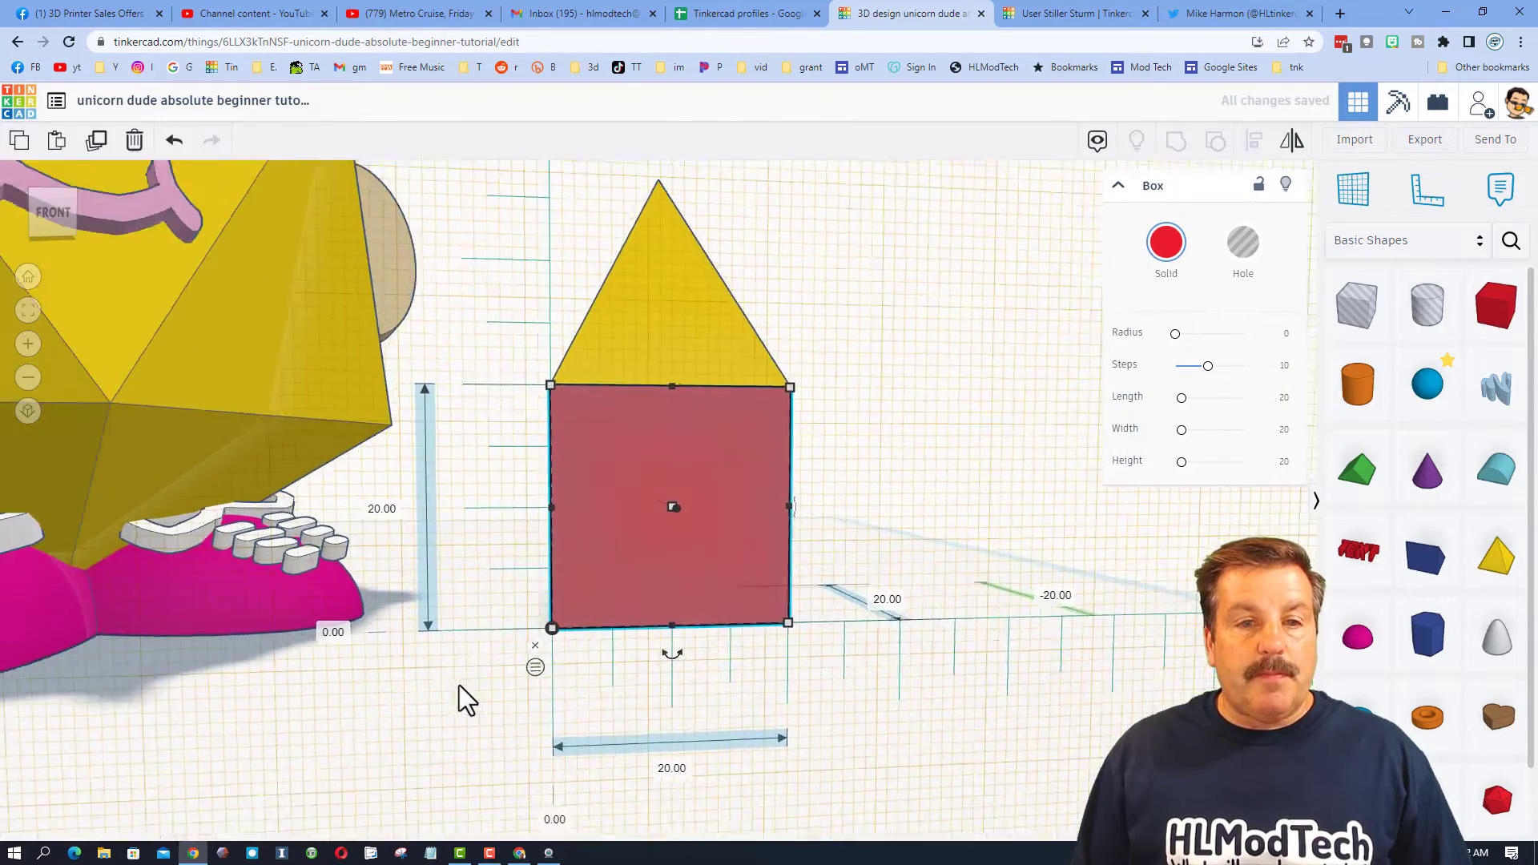
scroll(608, 613, down, 3)
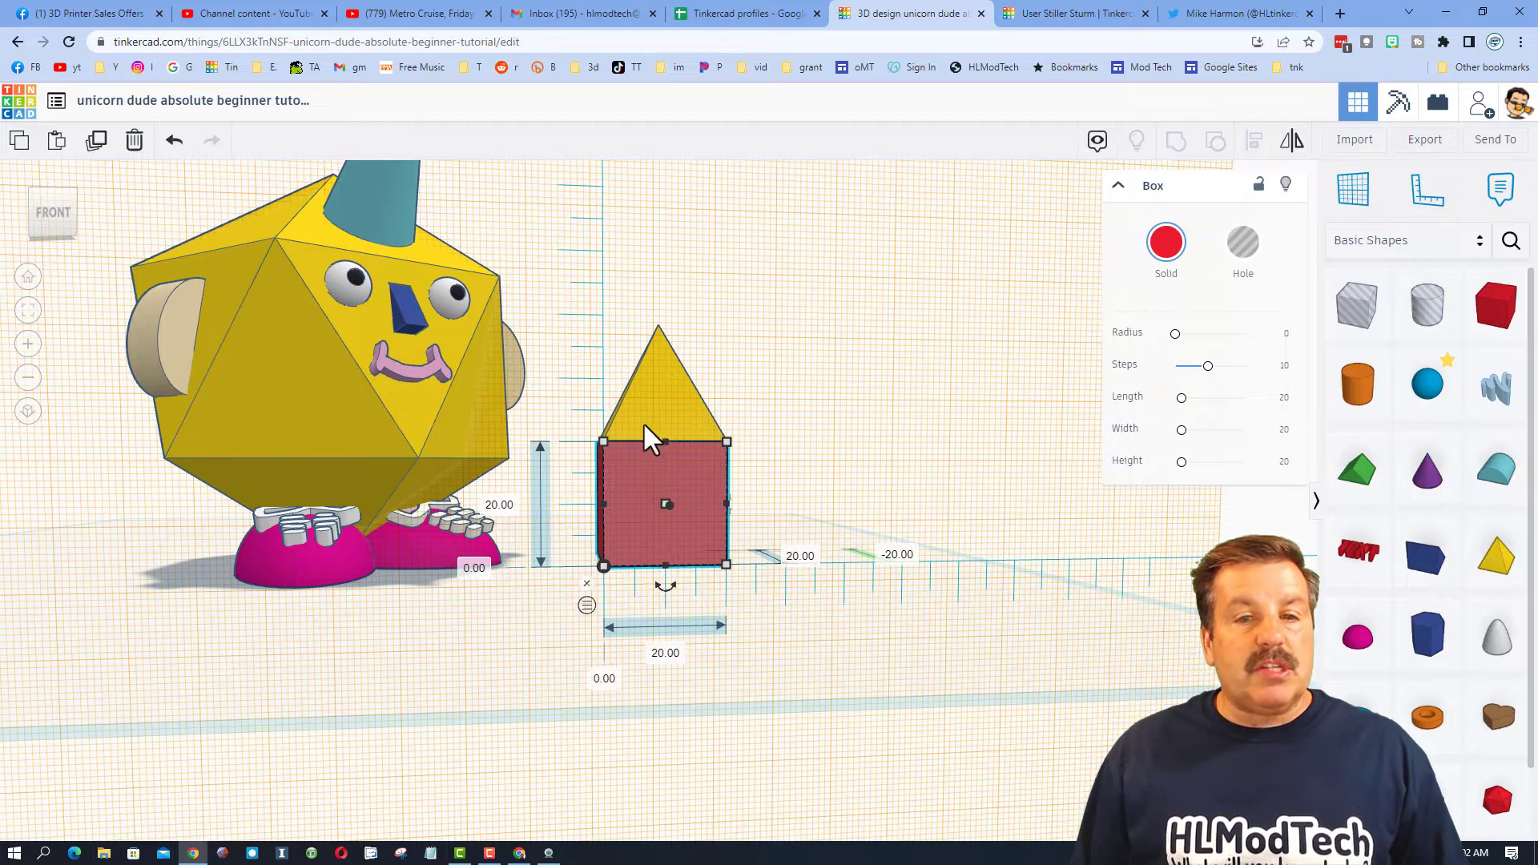
click(670, 400)
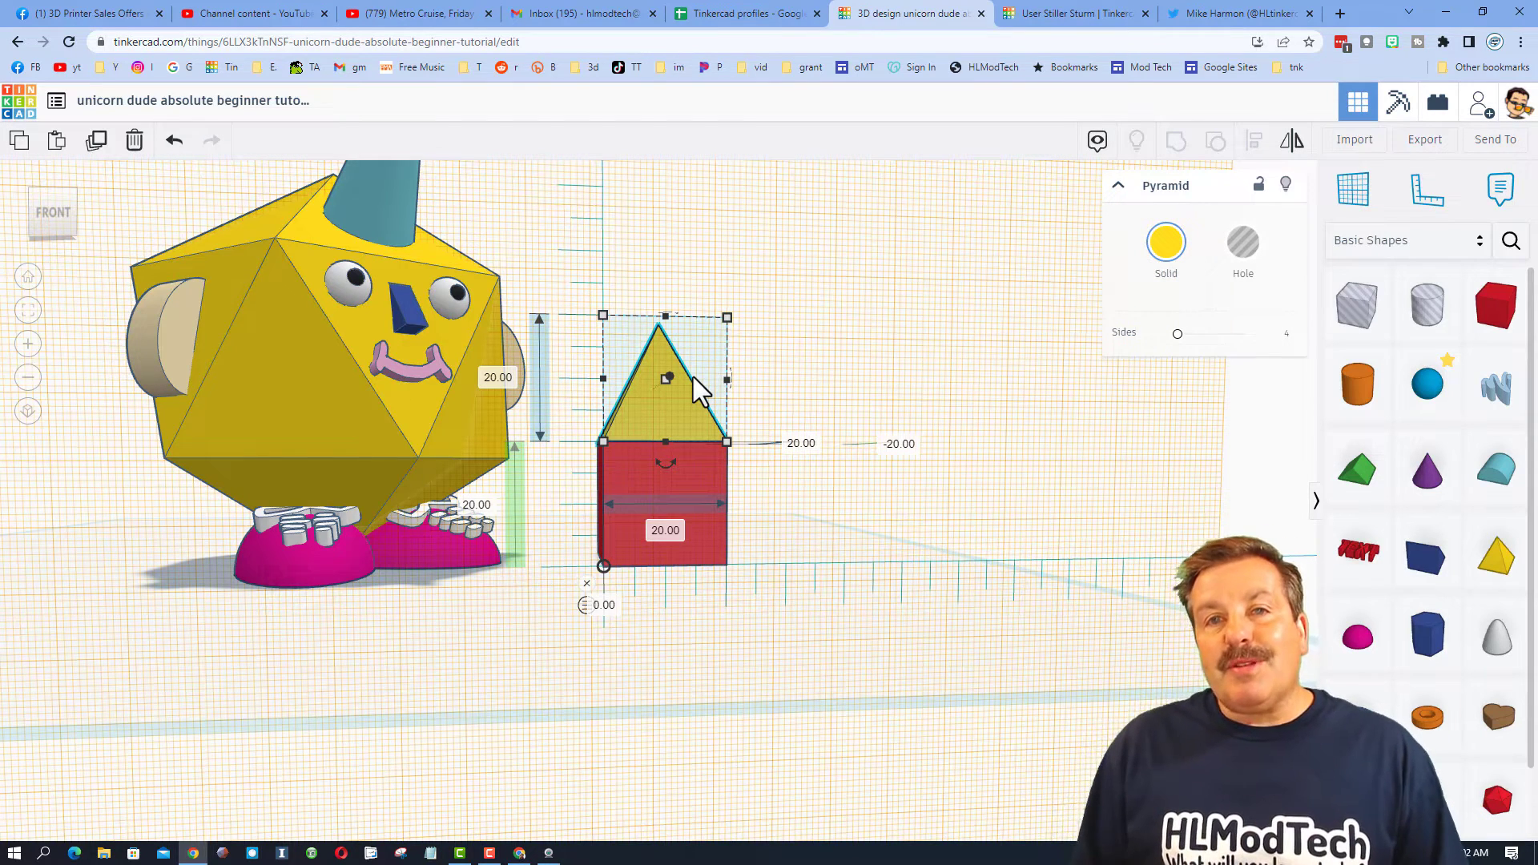
right_drag(693, 377, 710, 597)
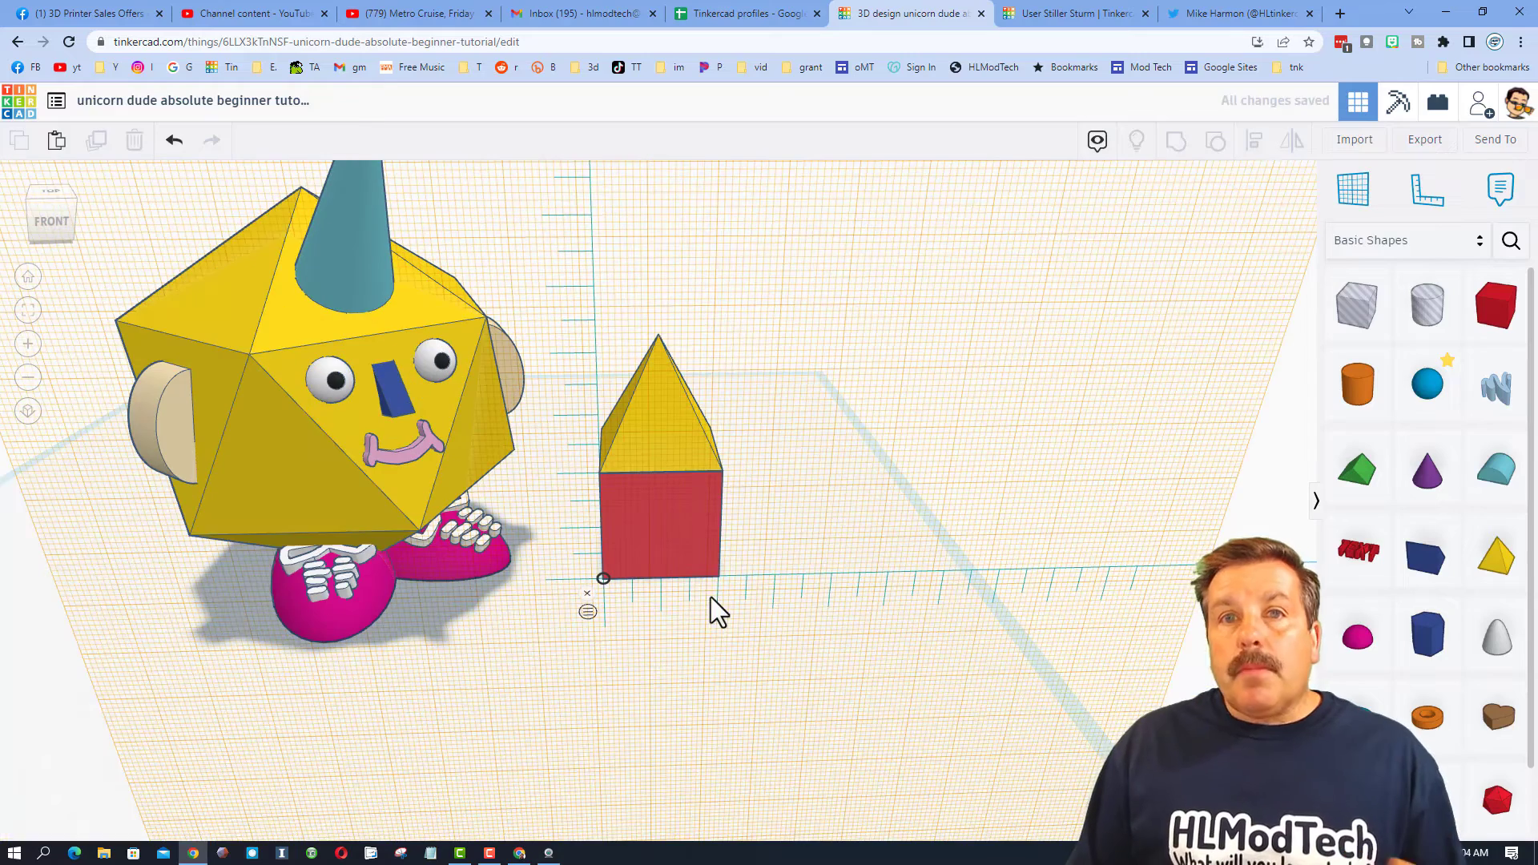
Remove the ruler and return the workplane to the base grid.
click(588, 614)
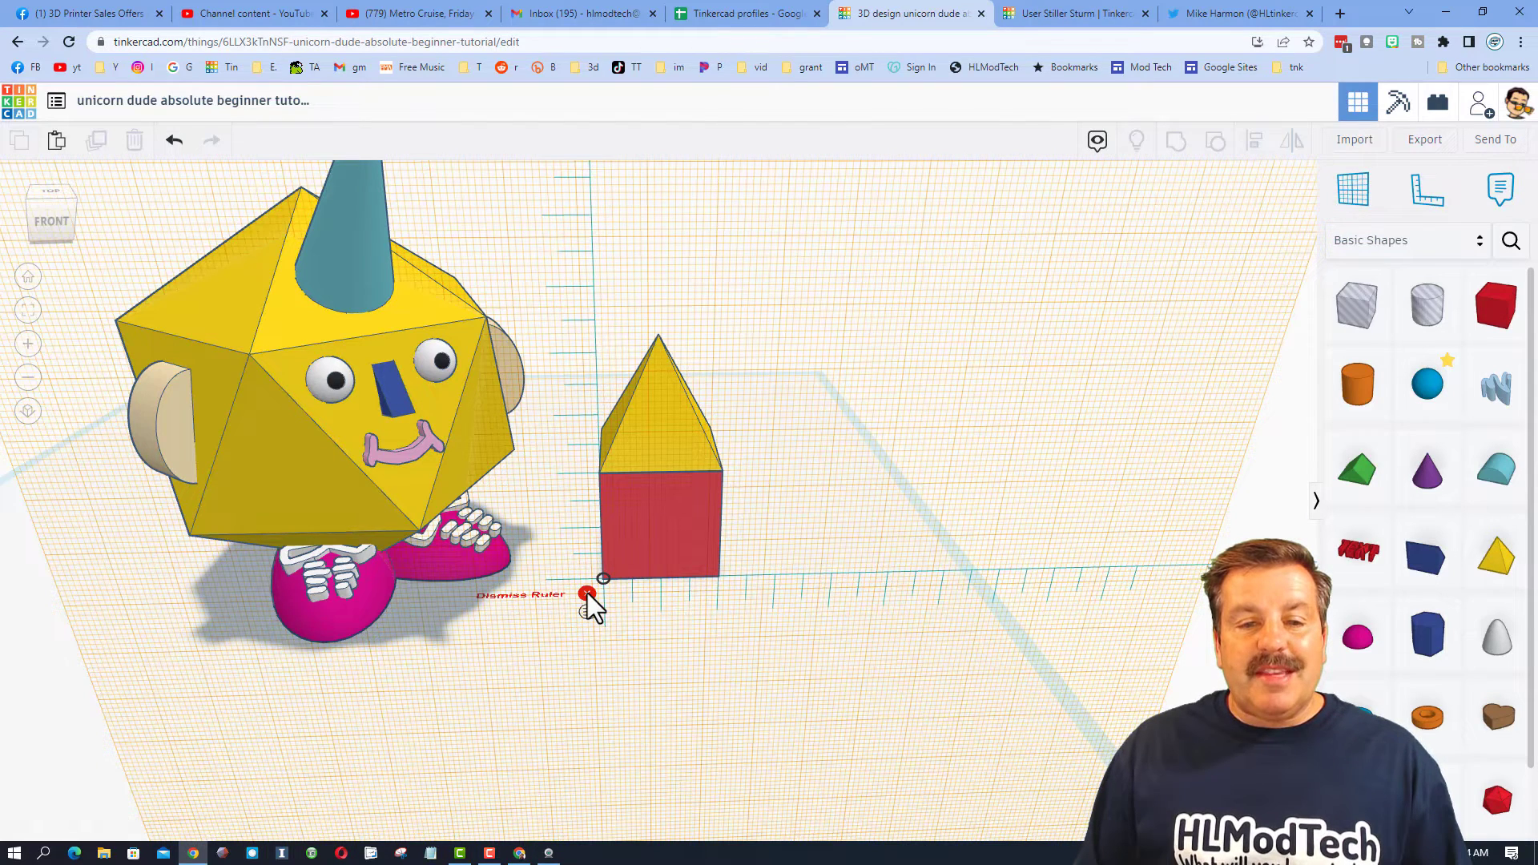
click(588, 594)
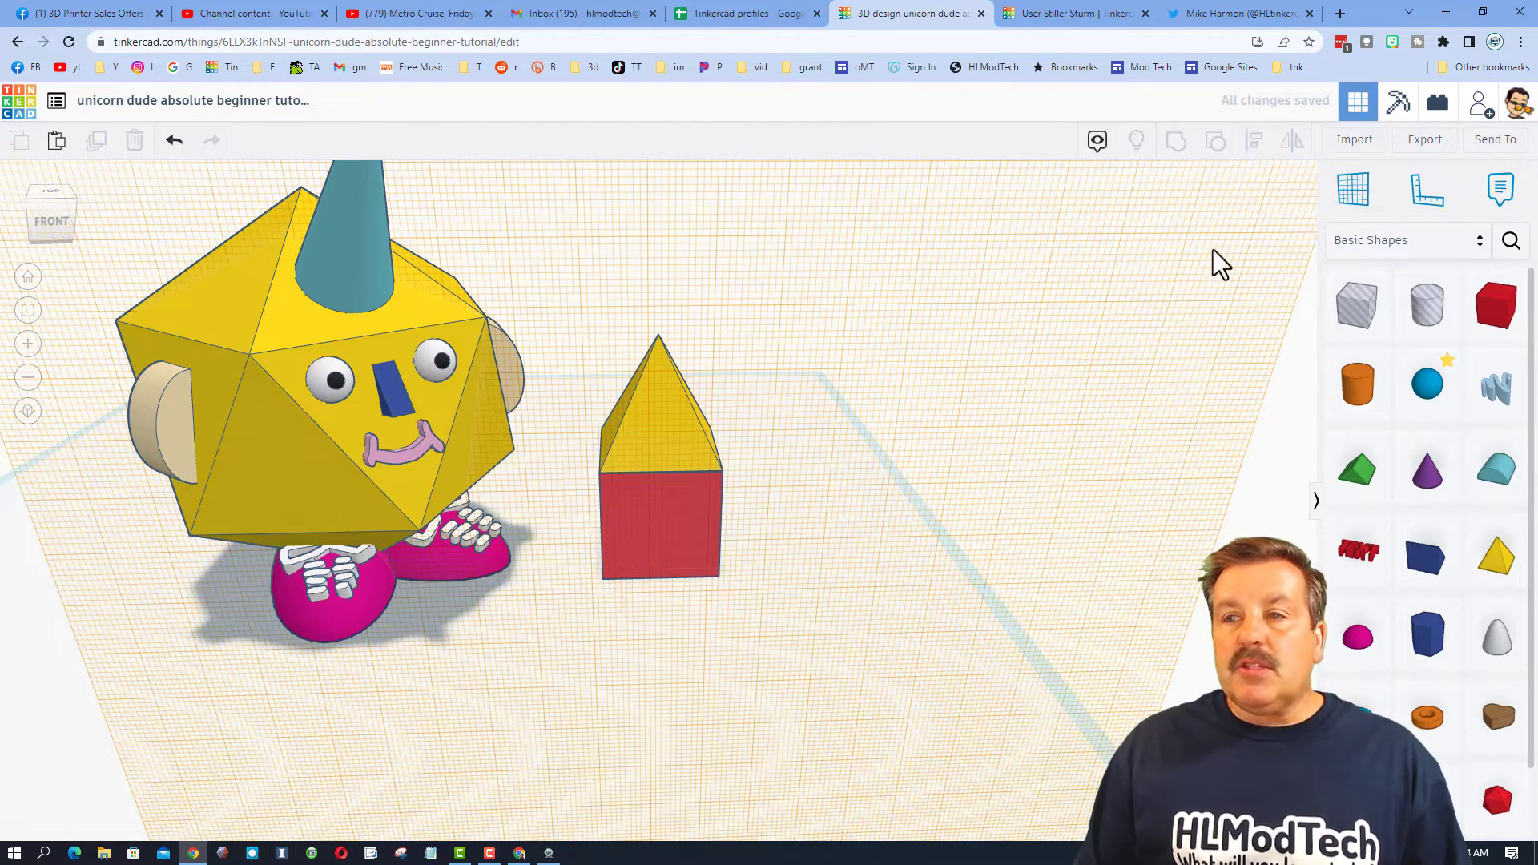
click(1357, 198)
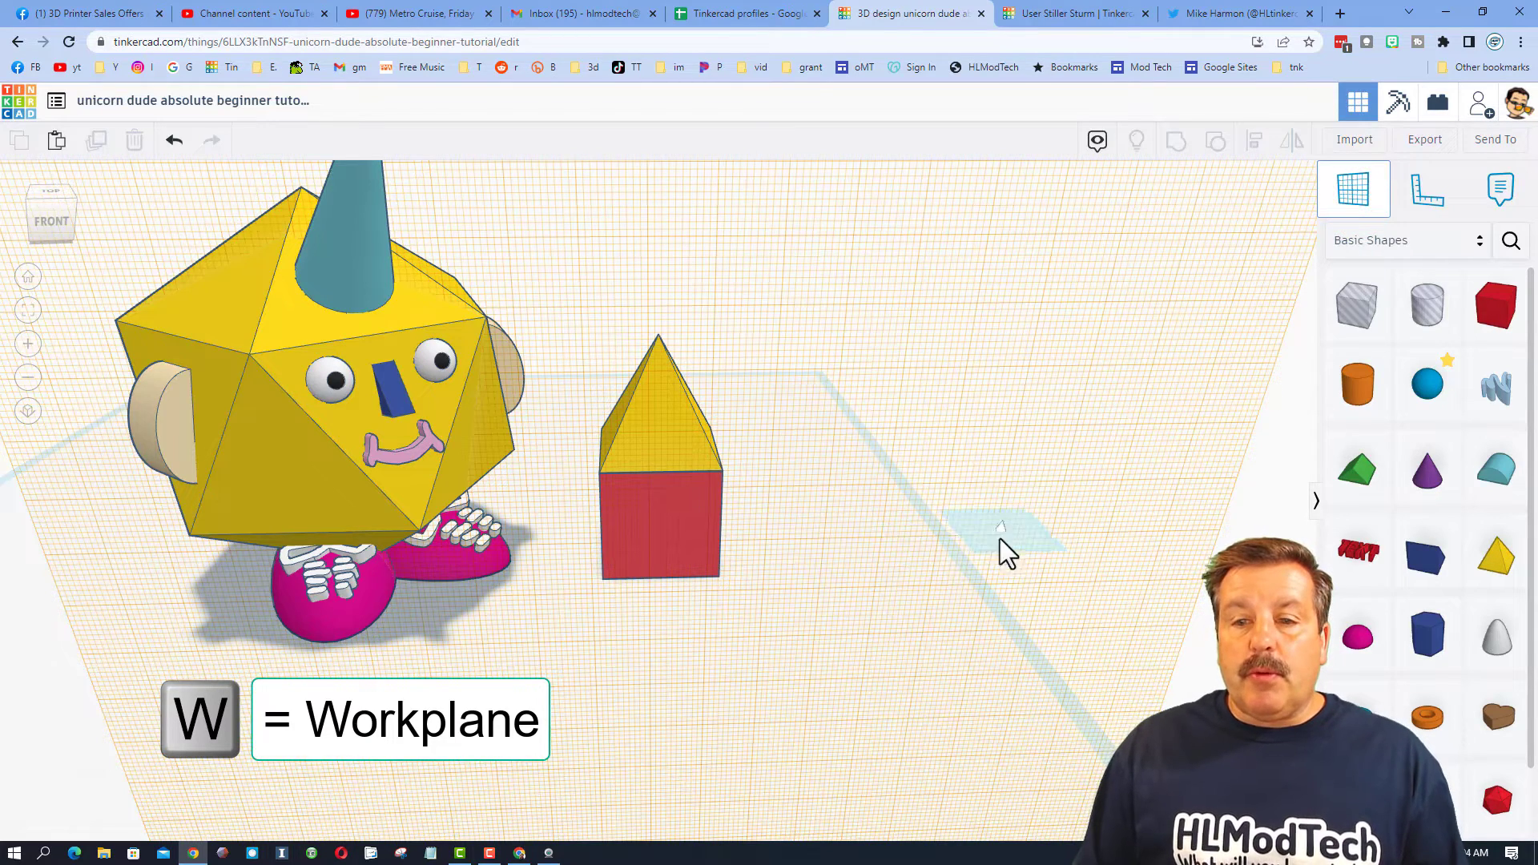
click(961, 565)
right_drag(917, 551, 853, 564)
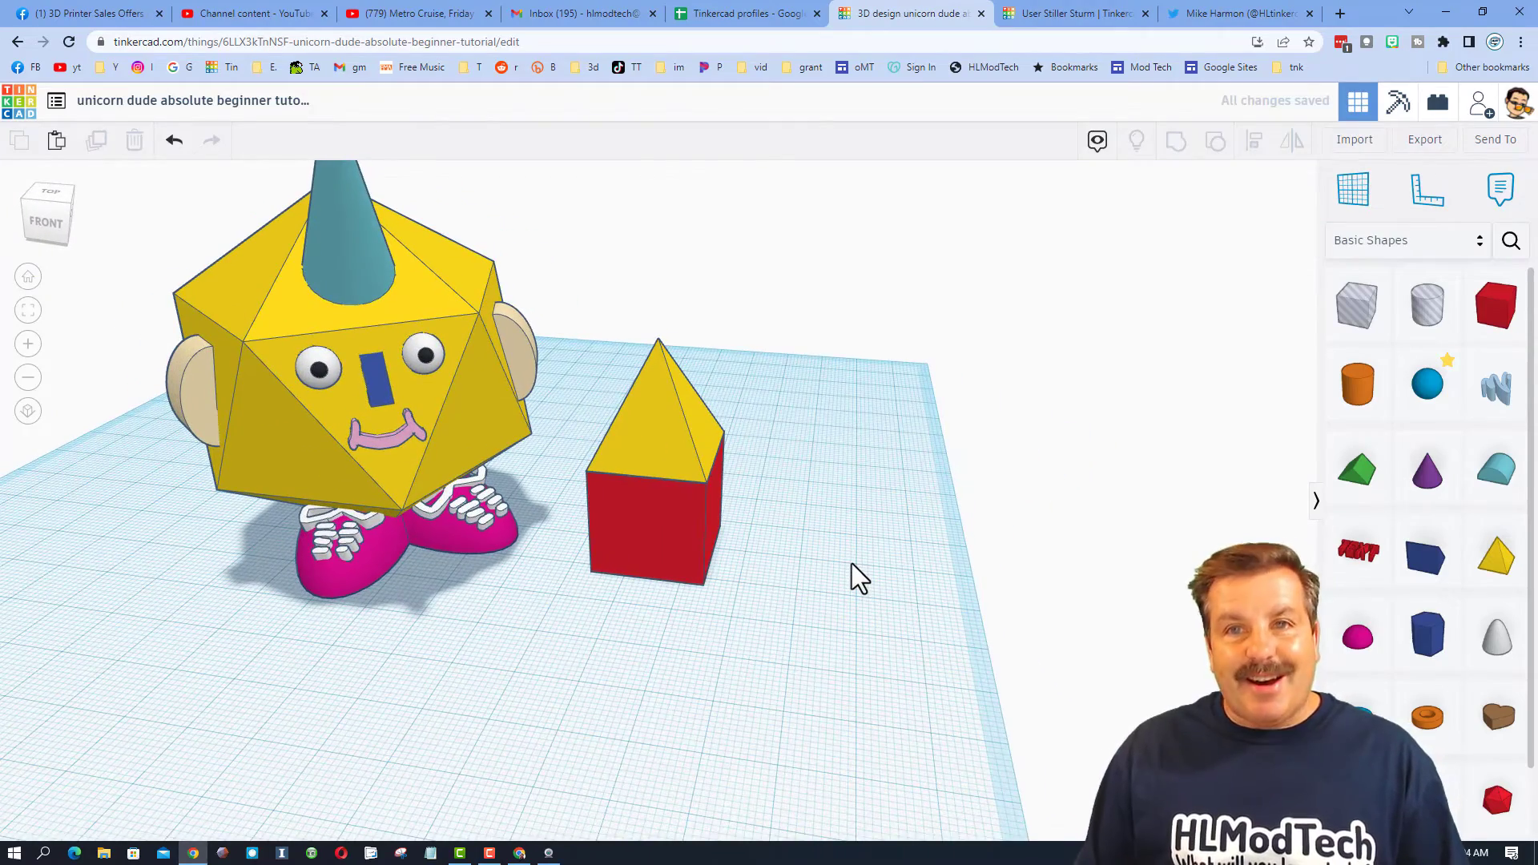